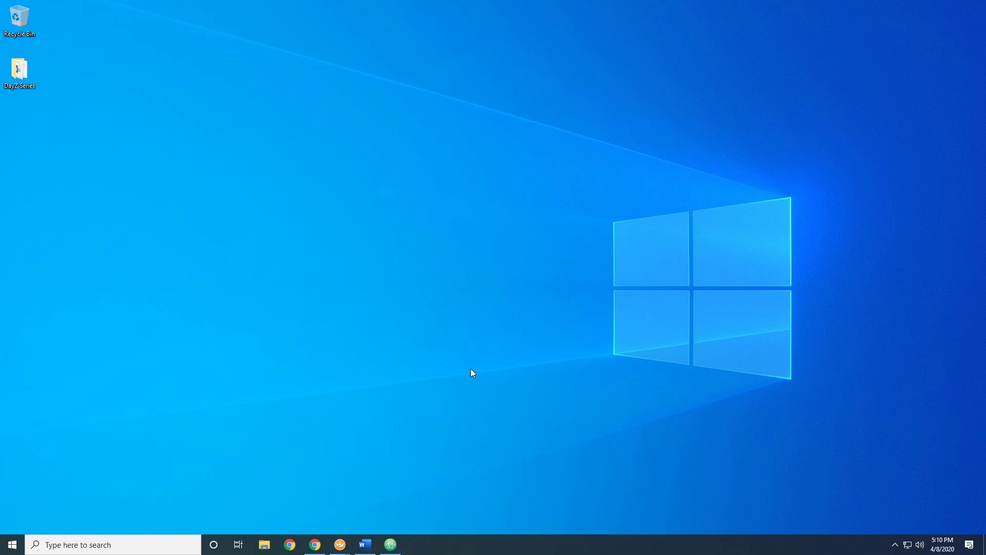
# Step: Switch to Chrome from the taskbar
pyautogui.click(315, 544)
# Step: Switch to the DayZCommunityOfflineMode repository tab and skim its README
pyautogui.click(72, 10)
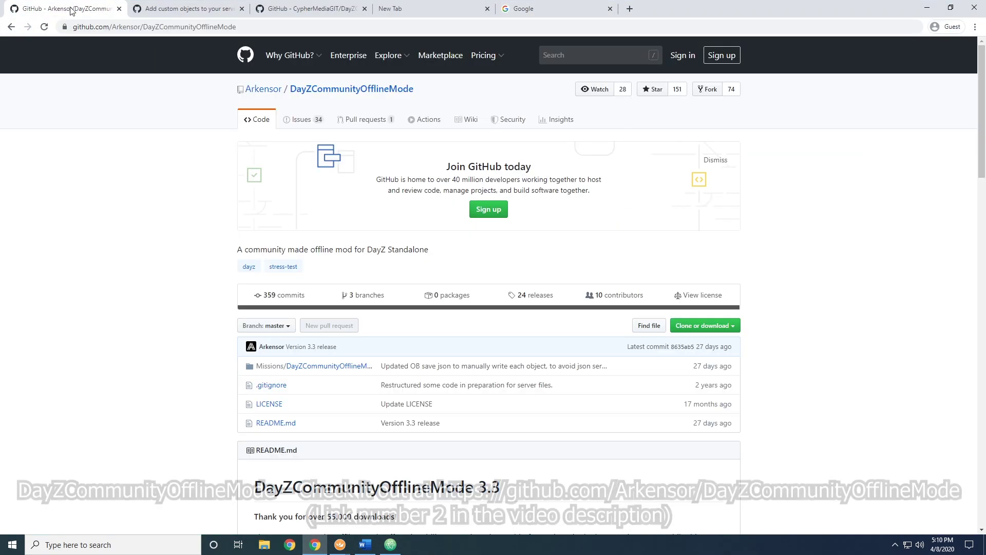
pyautogui.scroll(-5, 199, 246)
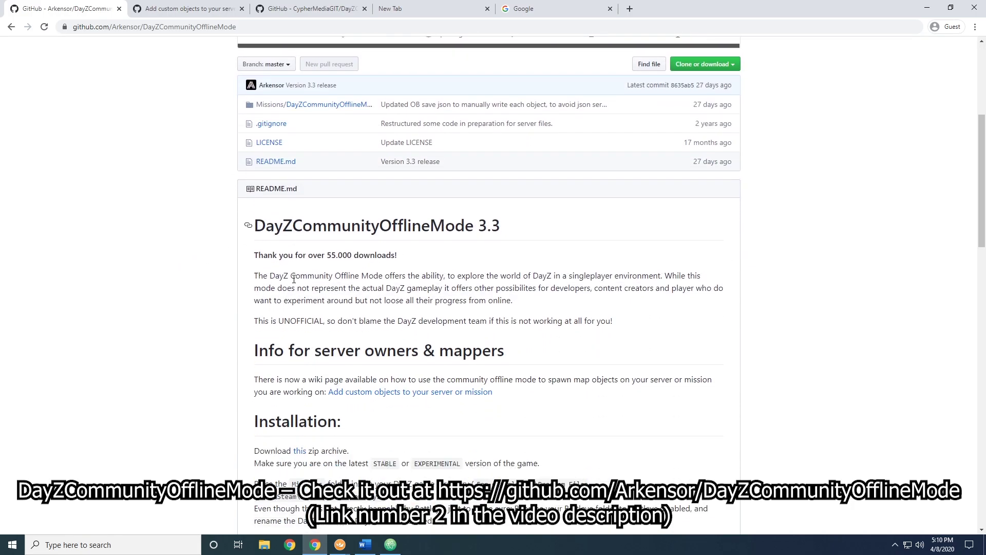
pyautogui.scroll(-8, 293, 279)
pyautogui.scroll(-4, 429, 240)
pyautogui.scroll(5, 472, 332)
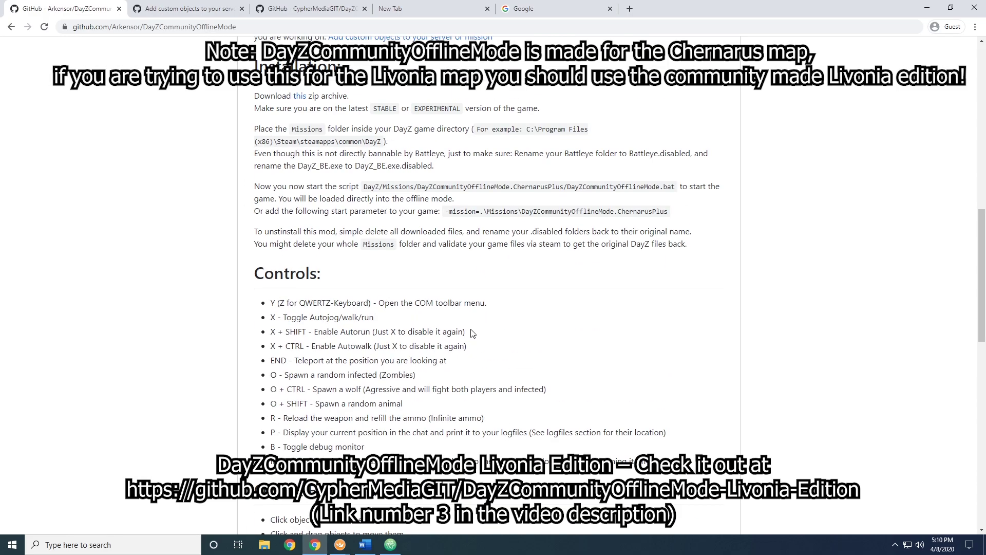
pyautogui.scroll(8, 472, 333)
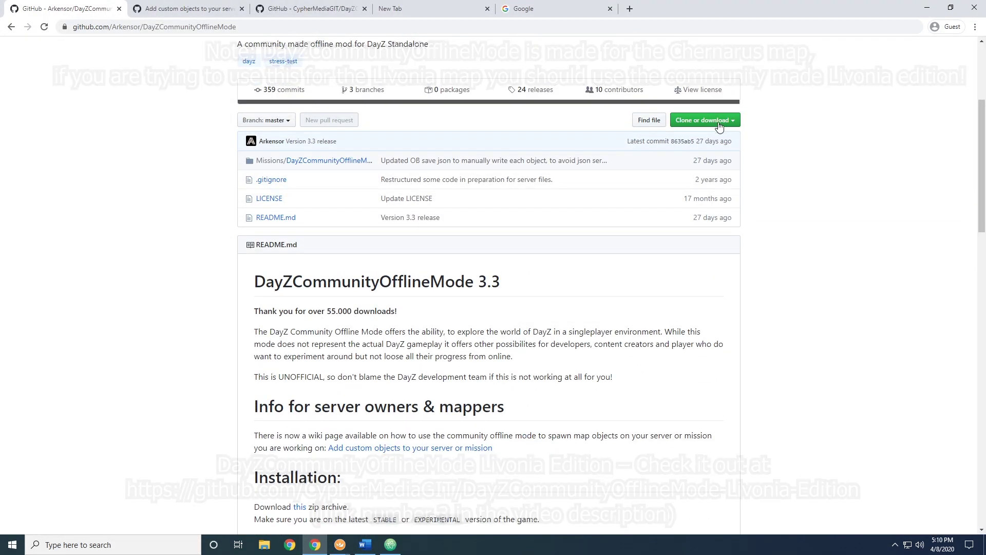
# Step: Download the repository as a ZIP and open the archive in 7-Zip
pyautogui.click(719, 121)
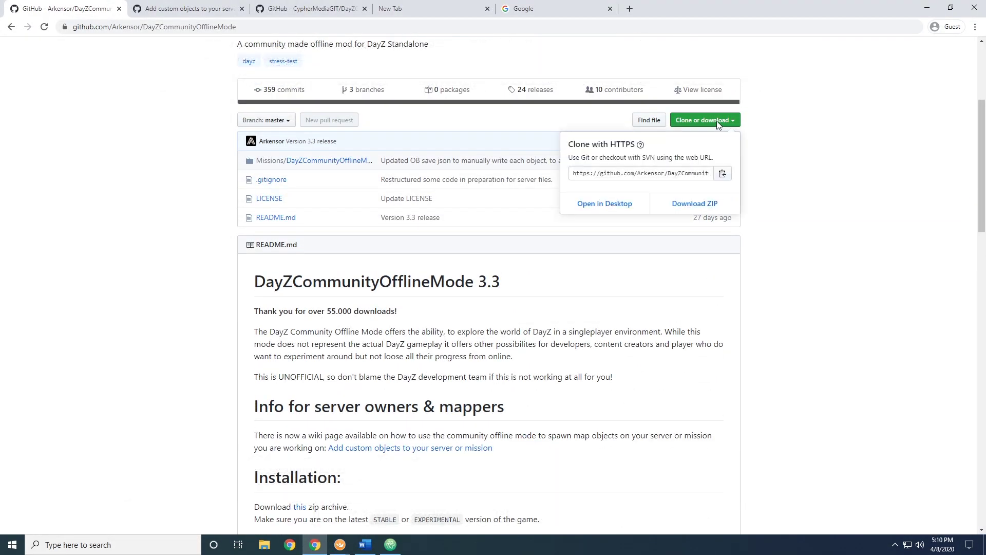
pyautogui.click(691, 205)
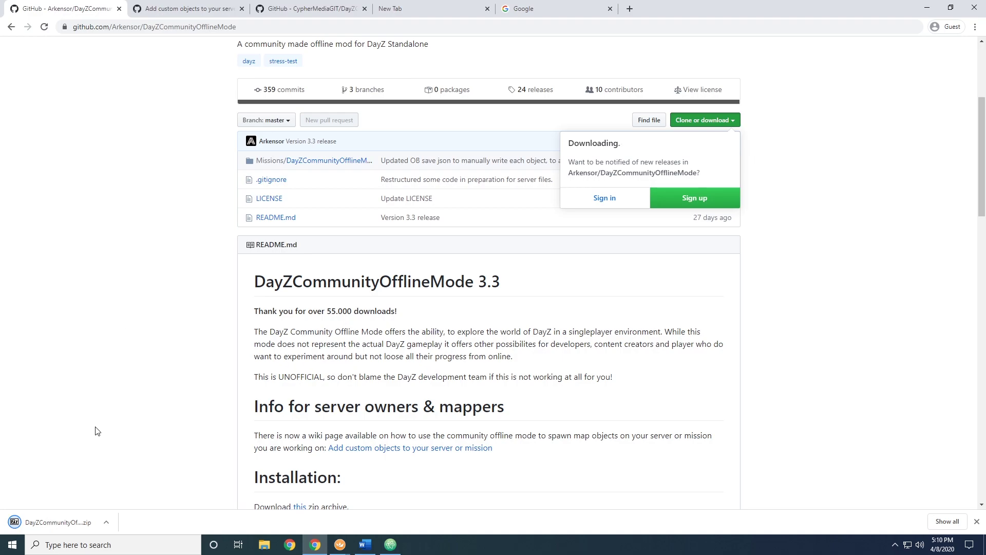
pyautogui.click(73, 522)
# Step: Open File Explorer and navigate to D:\Programs\Steam\steamapps\common\DayZ
pyautogui.moveTo(400, 138); pyautogui.dragTo(439, 89)
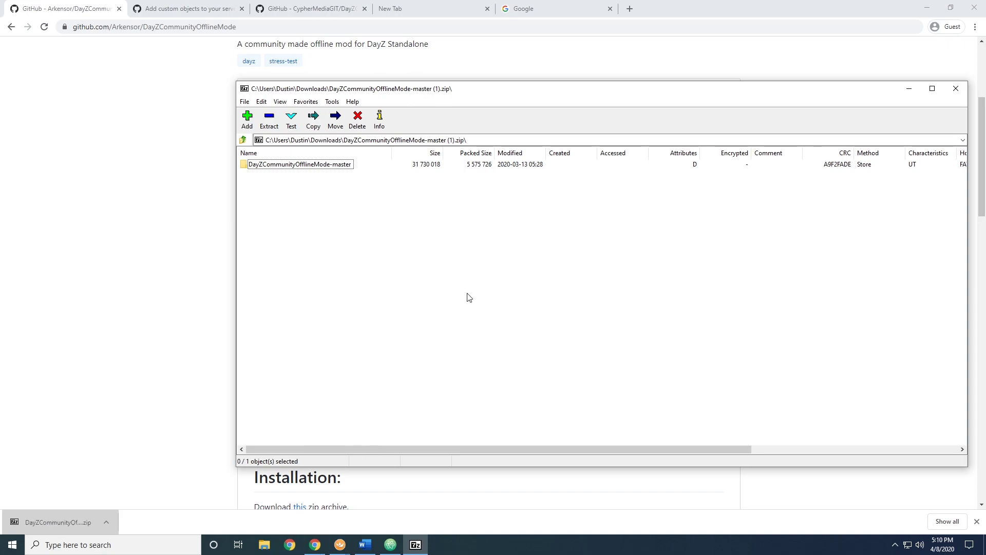
pyautogui.click(264, 544)
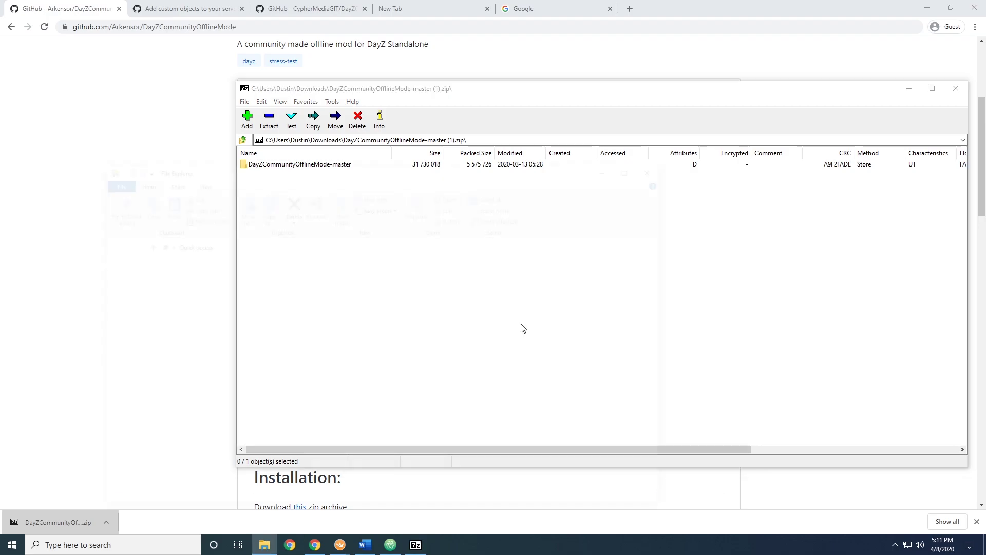
pyautogui.click(136, 417)
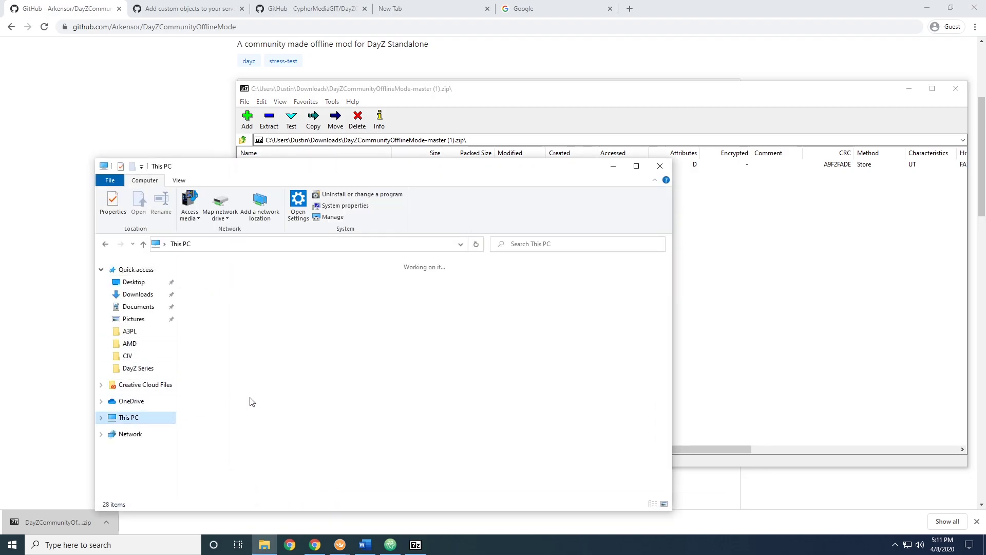
pyautogui.doubleClick(358, 388)
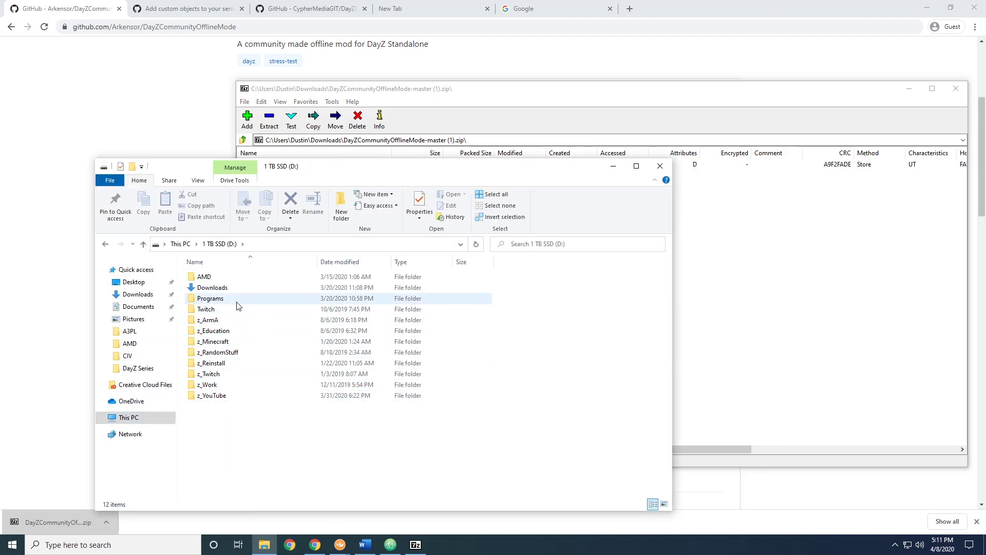
pyautogui.doubleClick(238, 303)
pyautogui.doubleClick(224, 390)
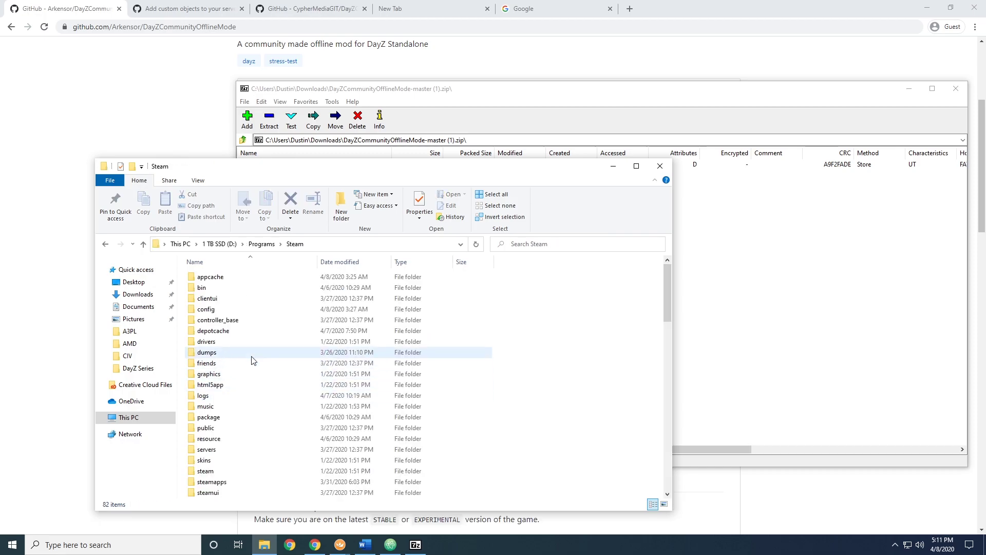
pyautogui.doubleClick(240, 483)
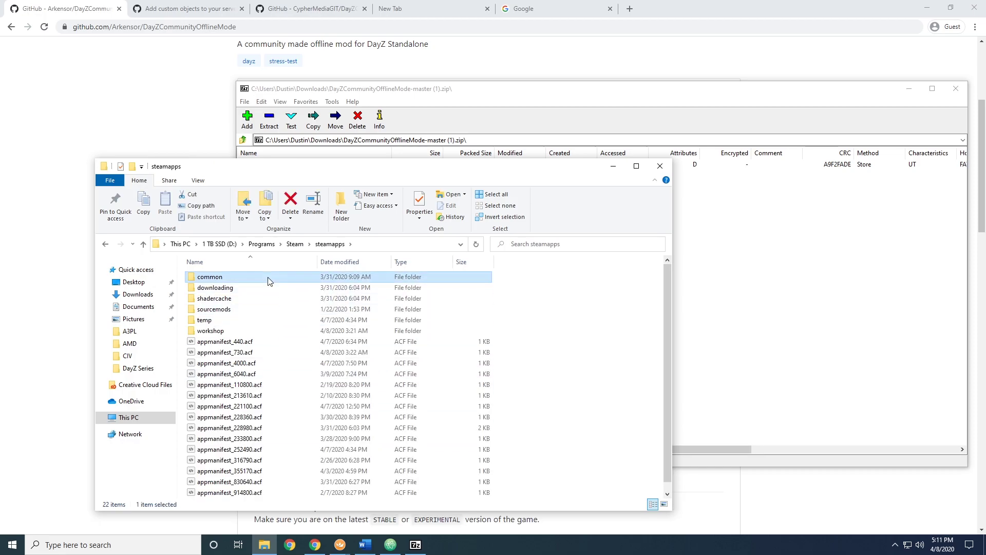
pyautogui.doubleClick(266, 278)
pyautogui.write('ayz')
pyautogui.press('Return')
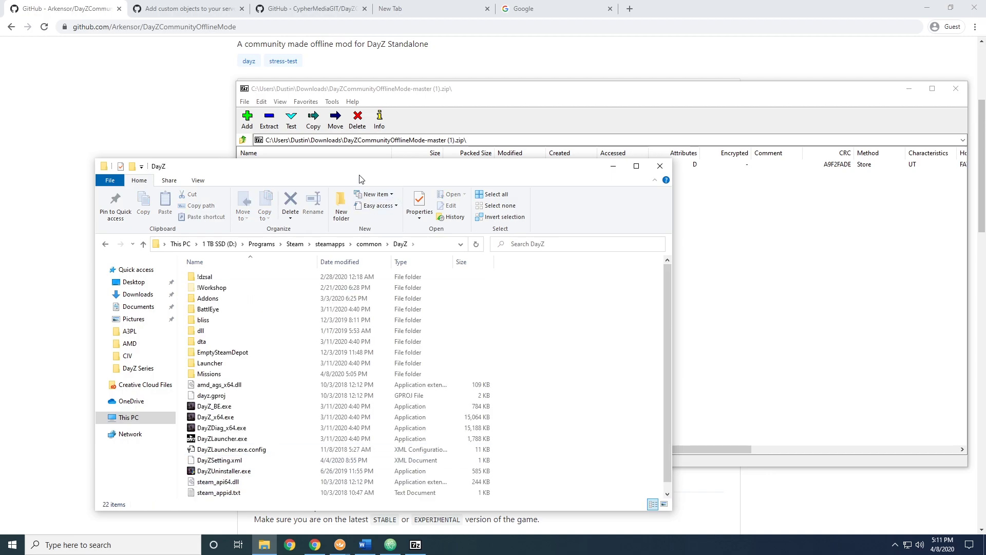
# Step: Open the DayZ Missions folder, then the DayZCommunityOfflineMode-master folder in the archive
pyautogui.moveTo(360, 171); pyautogui.dragTo(281, 157)
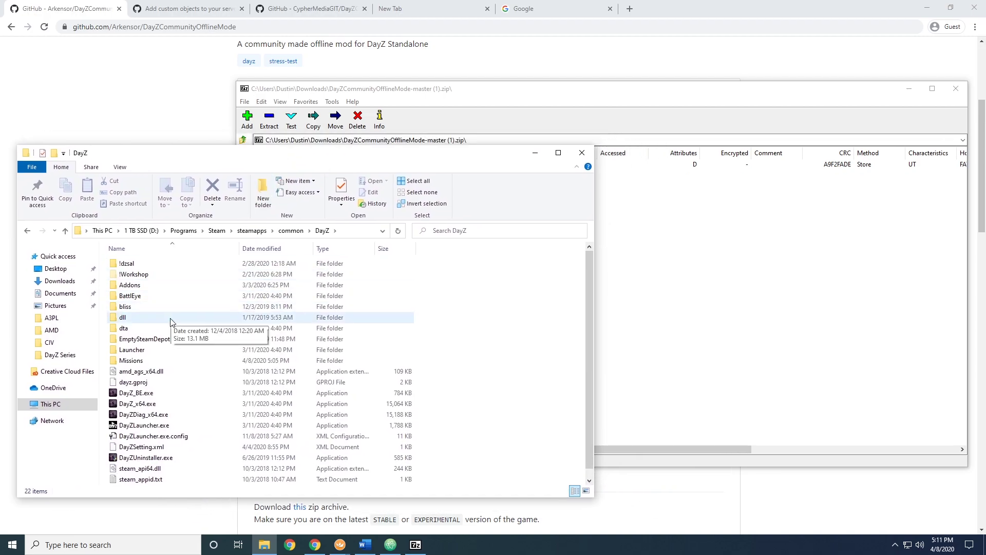
pyautogui.doubleClick(135, 360)
pyautogui.click(644, 297)
pyautogui.click(229, 299)
pyautogui.click(635, 290)
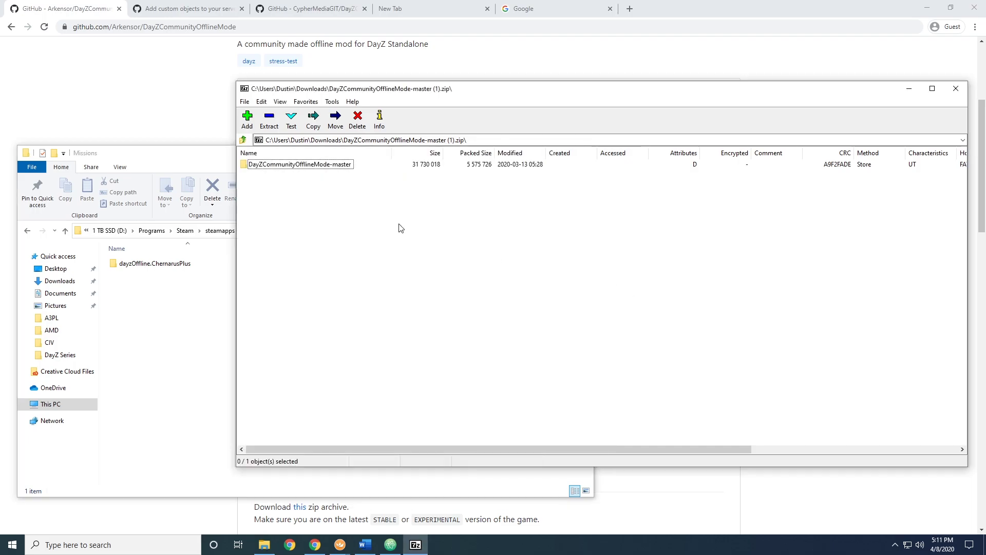
pyautogui.doubleClick(302, 166)
# Step: Drag DayZCommunityOfflineMode.ChernarusPlus from the archive into DayZ Missions, close 7-Zip, minimize Chrome
pyautogui.moveTo(401, 90); pyautogui.dragTo(404, 168)
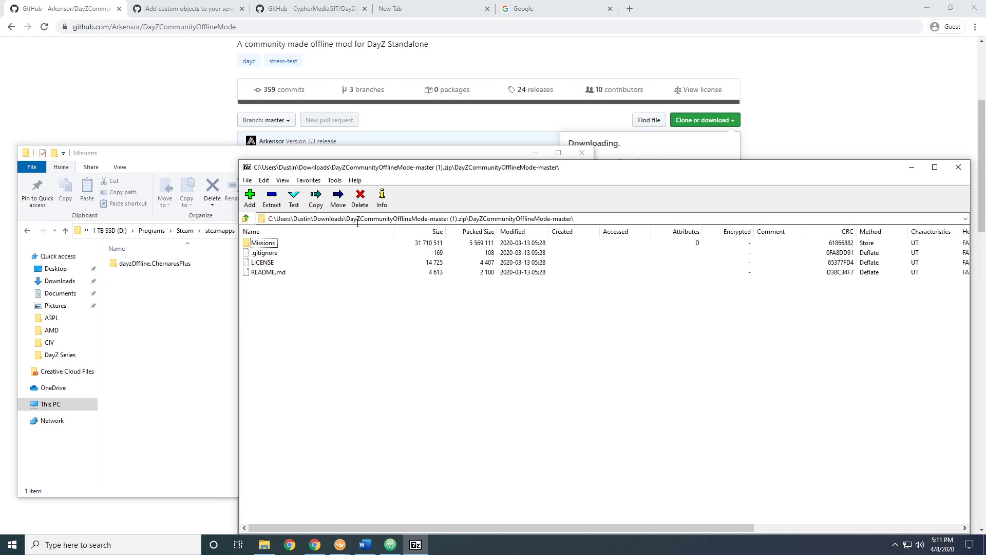
pyautogui.doubleClick(270, 243)
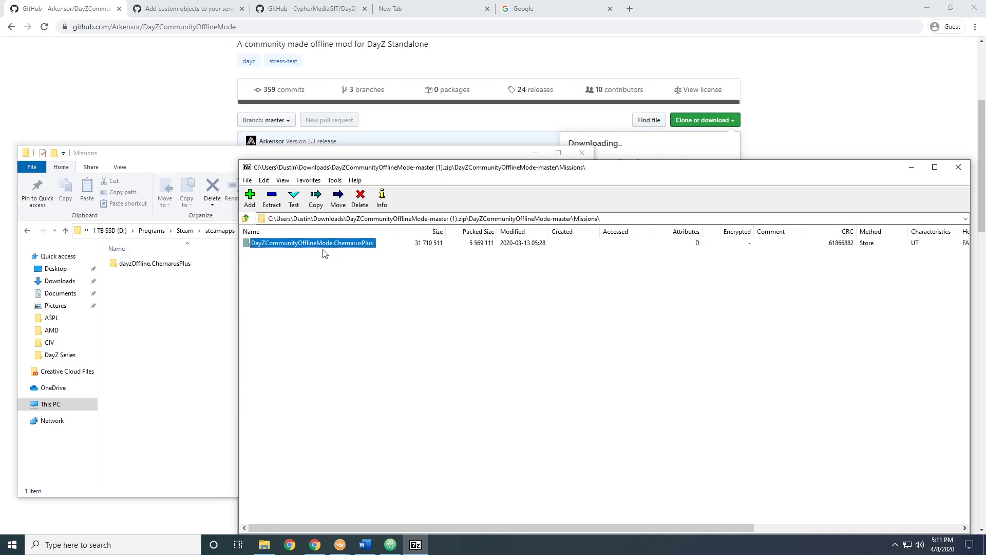
pyautogui.moveTo(333, 248); pyautogui.dragTo(194, 293)
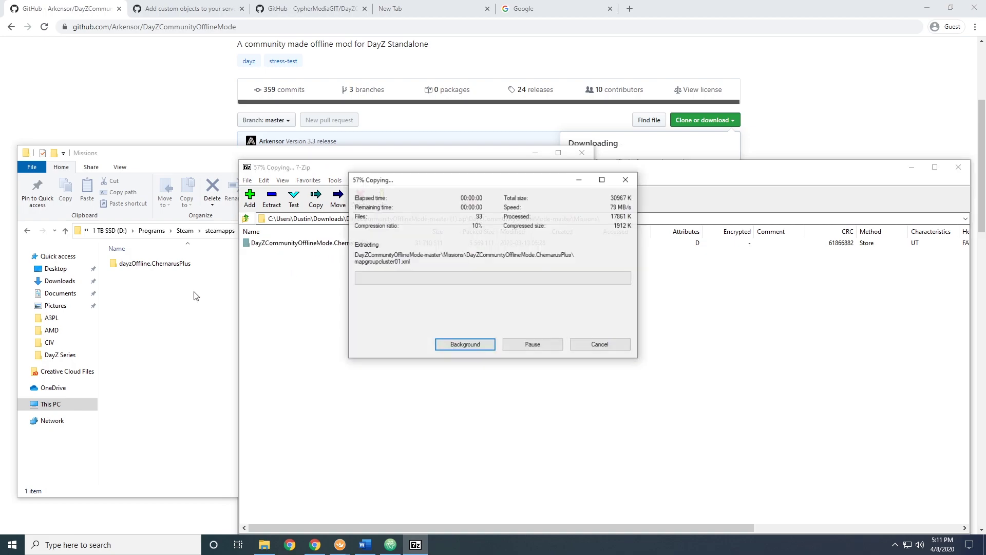
pyautogui.click(306, 311)
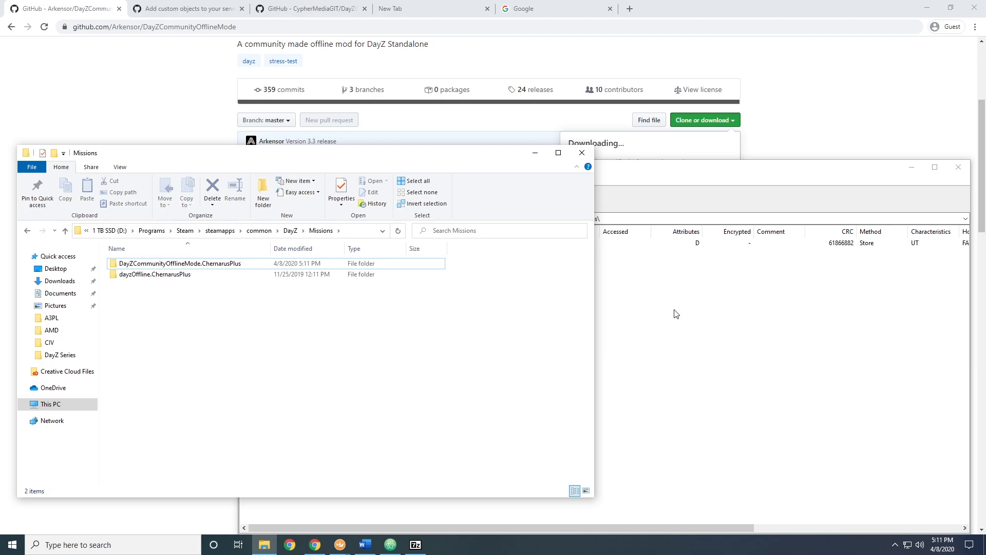
pyautogui.click(957, 168)
pyautogui.click(958, 168)
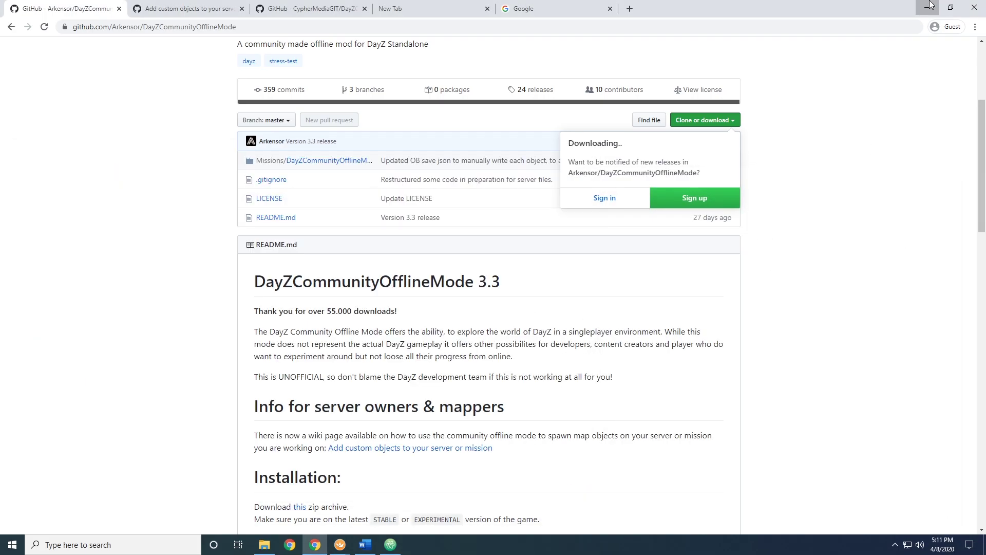
pyautogui.click(926, 7)
# Step: Open DayZCommunityOfflineMode.ChernarusPlus and drag DayZCommunityOfflineMode.bat onto Atom
pyautogui.click(346, 229)
pyautogui.doubleClick(347, 229)
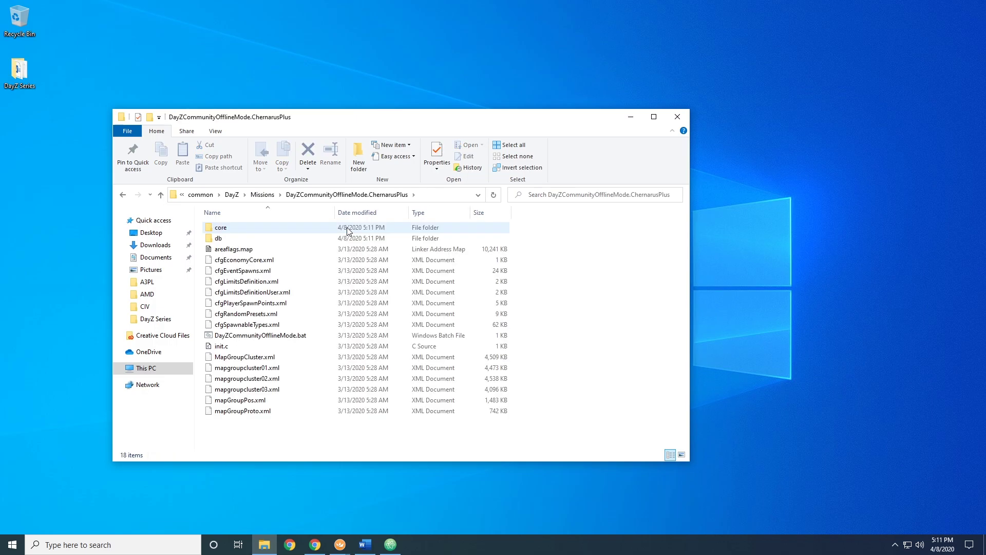
pyautogui.click(264, 336)
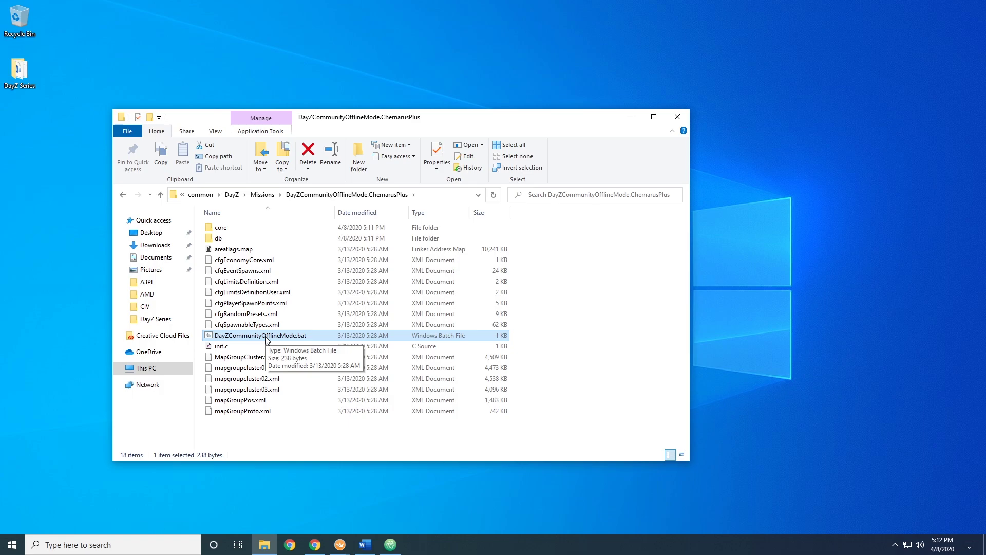
pyautogui.moveTo(266, 339); pyautogui.dragTo(348, 273)
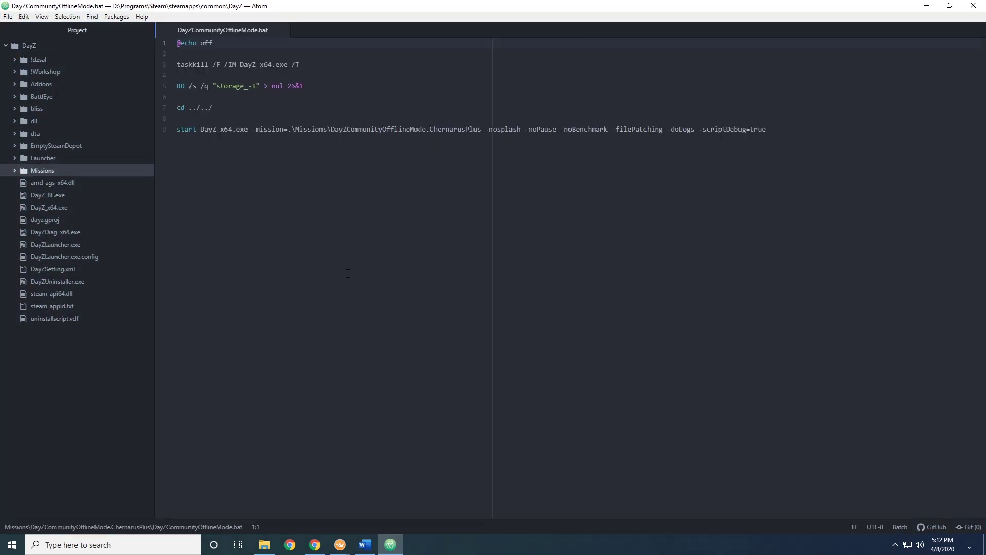
# Step: Append a quoted "-mod=" after -scriptDebug=true on the DayZ_x64.exe line 9
pyautogui.click(13, 171)
pyautogui.click(24, 182)
pyautogui.click(288, 128)
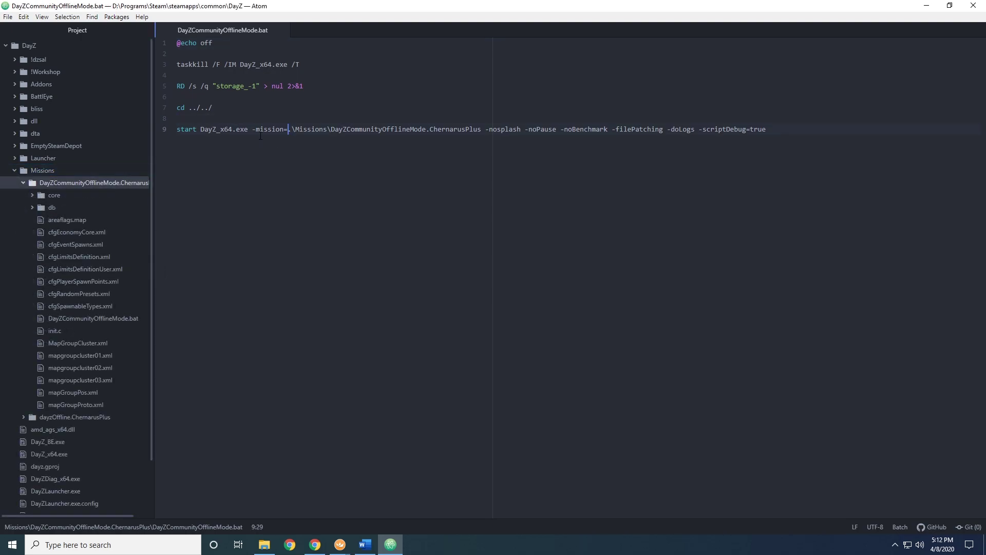
pyautogui.doubleClick(216, 128)
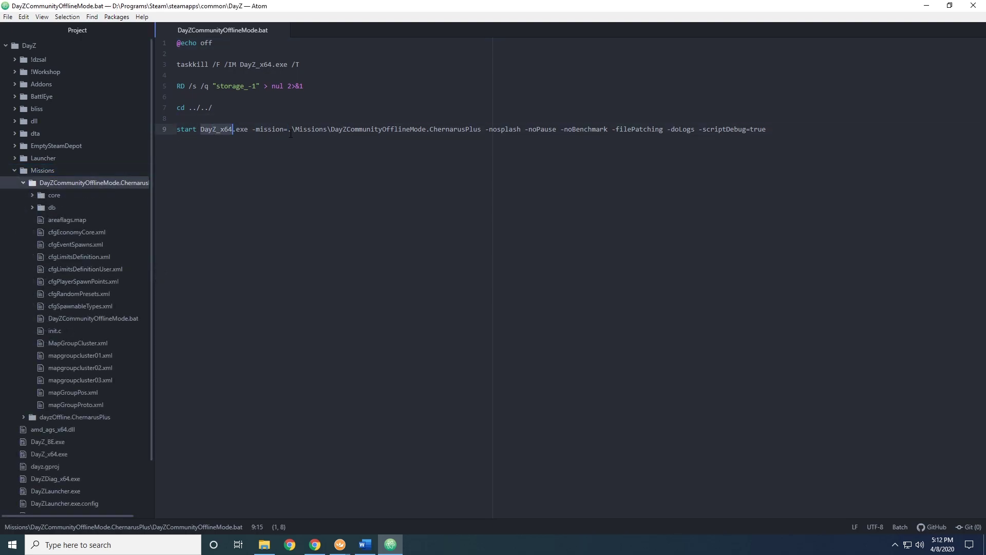
pyautogui.click(781, 129)
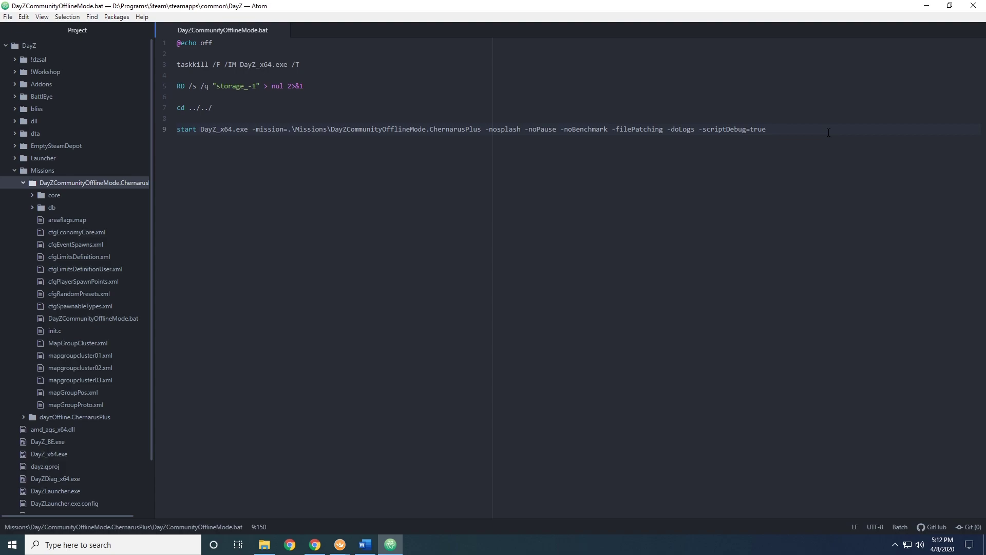
pyautogui.write('""')
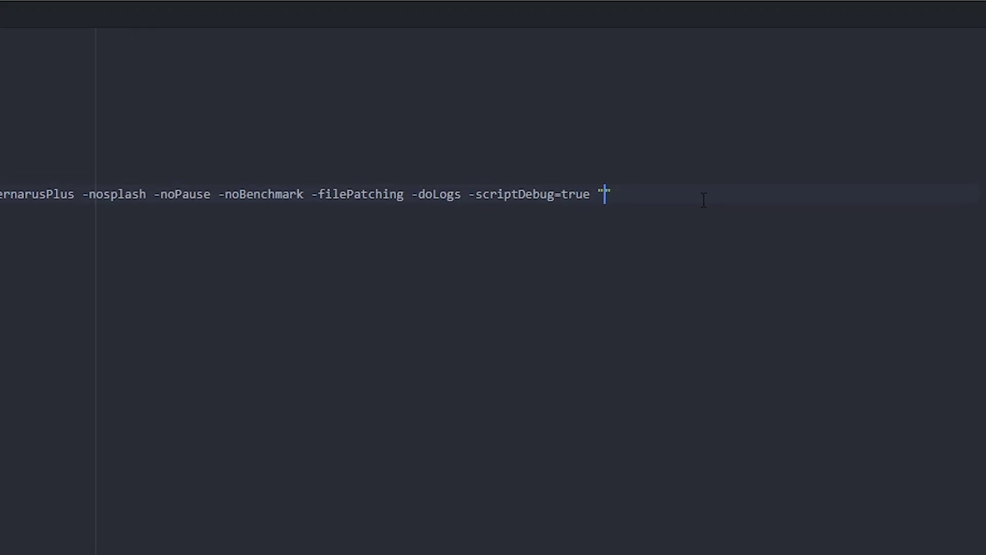
pyautogui.write('-mod')
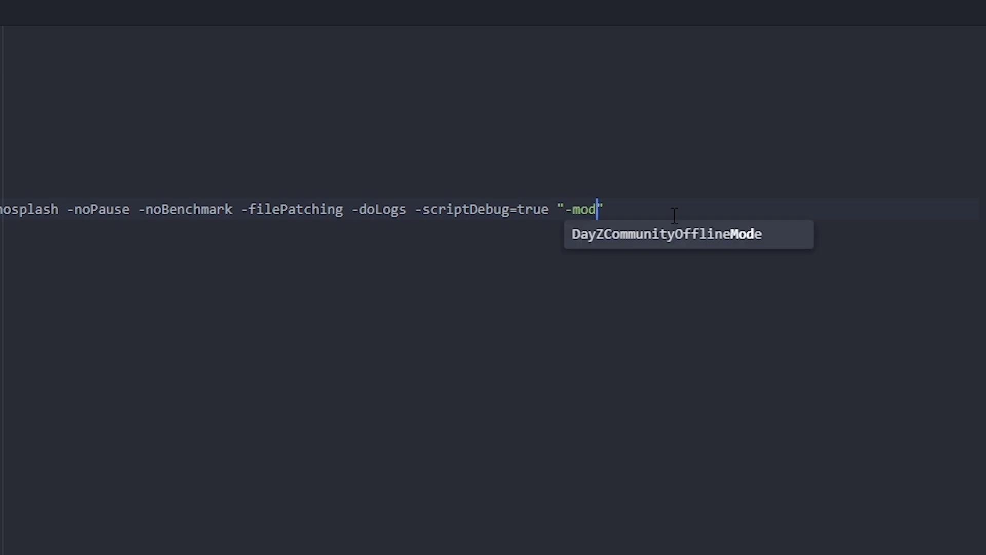
pyautogui.write('=true "-mod=')
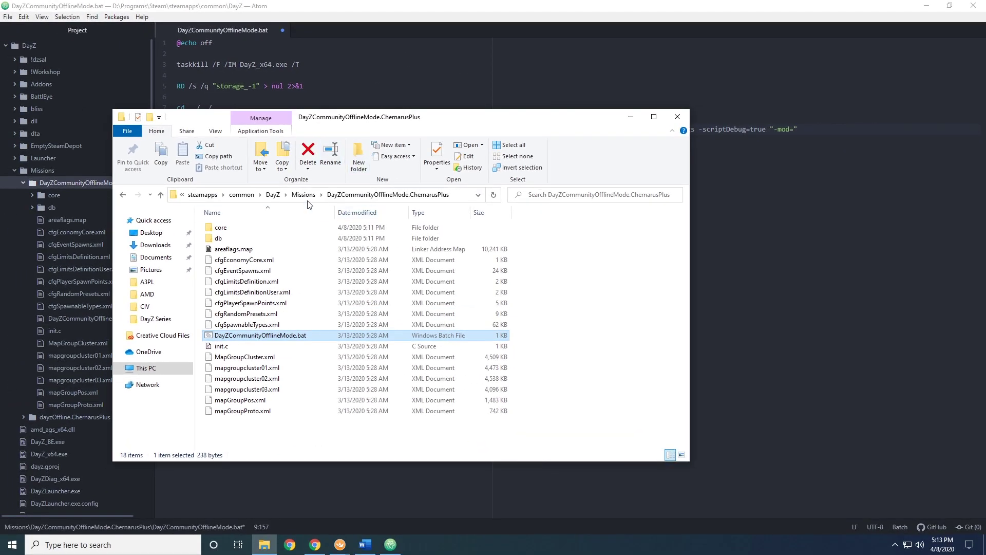
# Step: Go up to the DayZ folder, open !dzsal and browse its mod folders
pyautogui.click(304, 198)
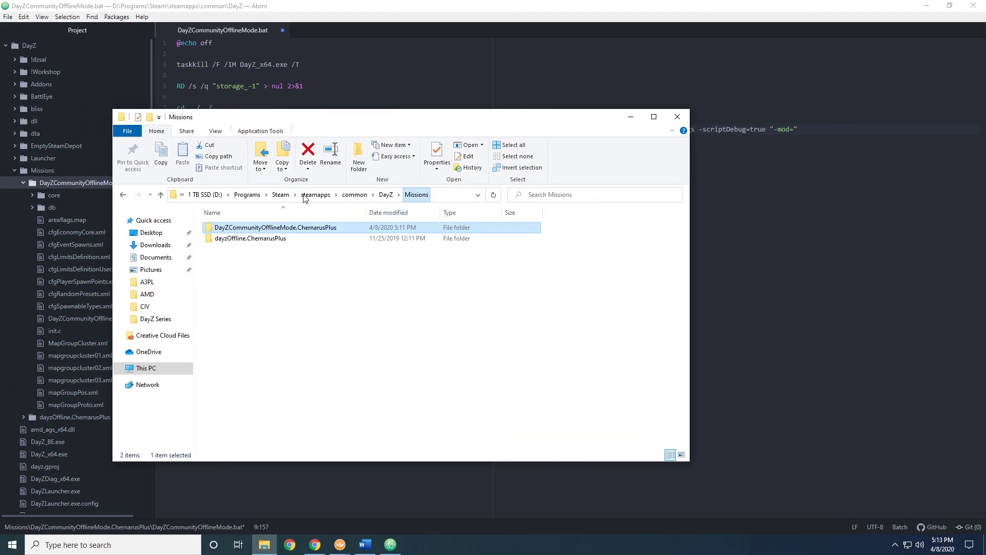
pyautogui.click(385, 194)
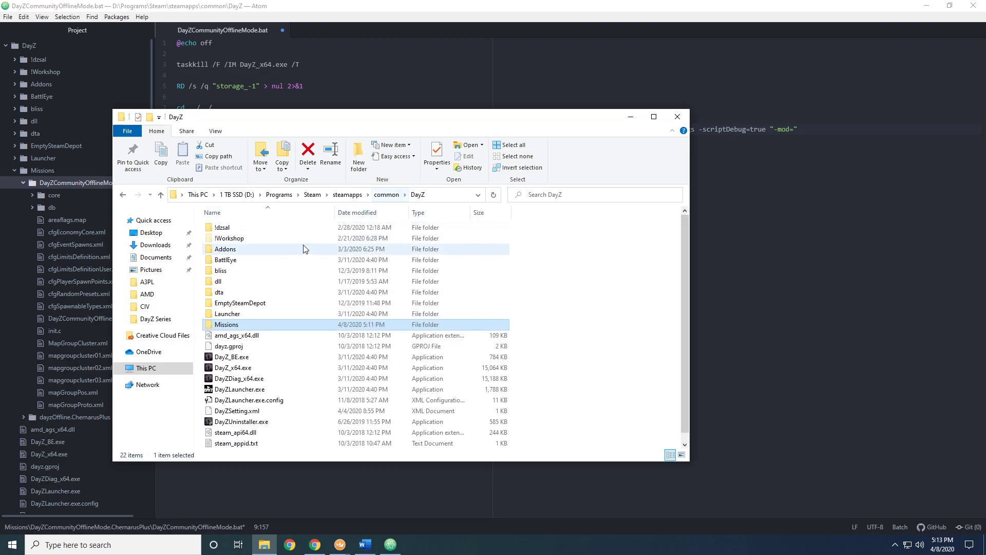
pyautogui.doubleClick(291, 228)
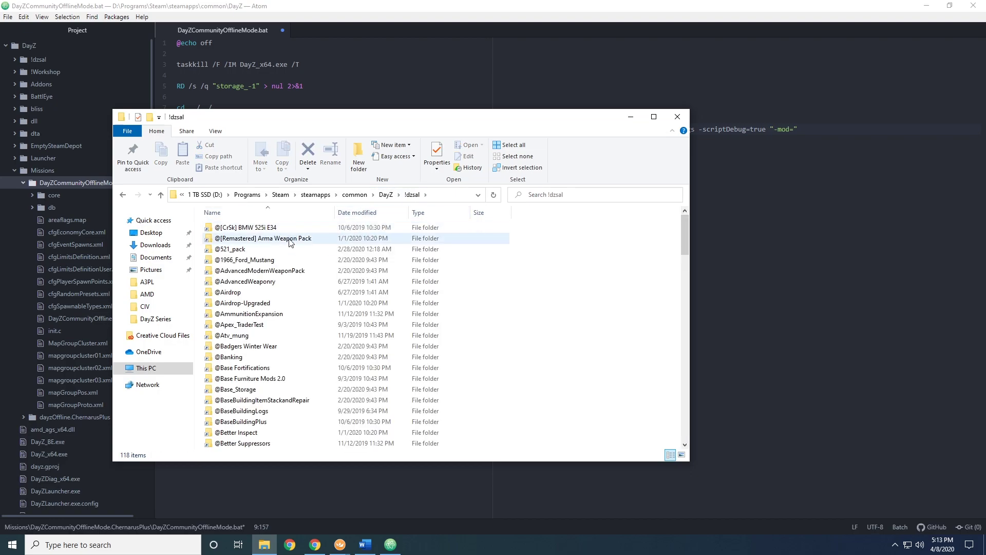
pyautogui.click(289, 245)
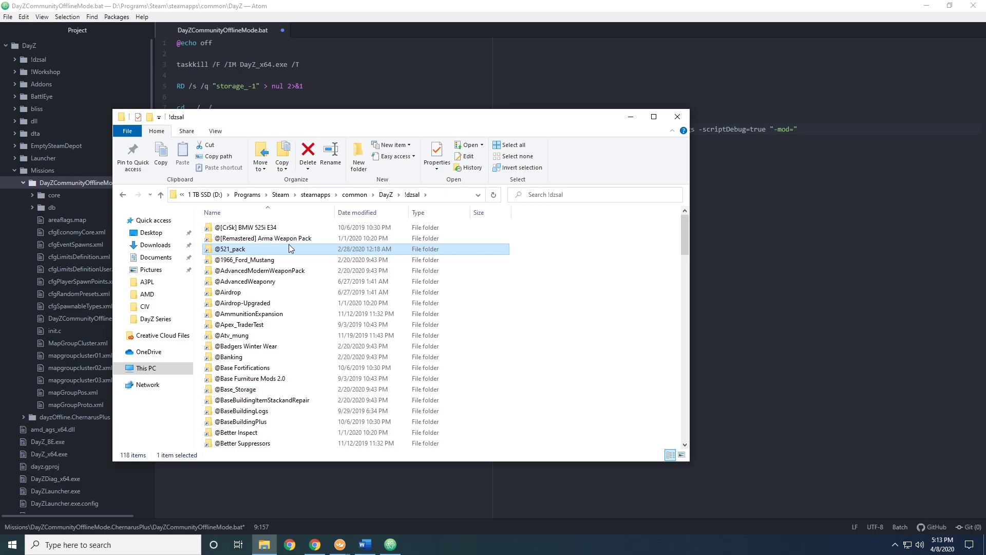
pyautogui.write('@n')
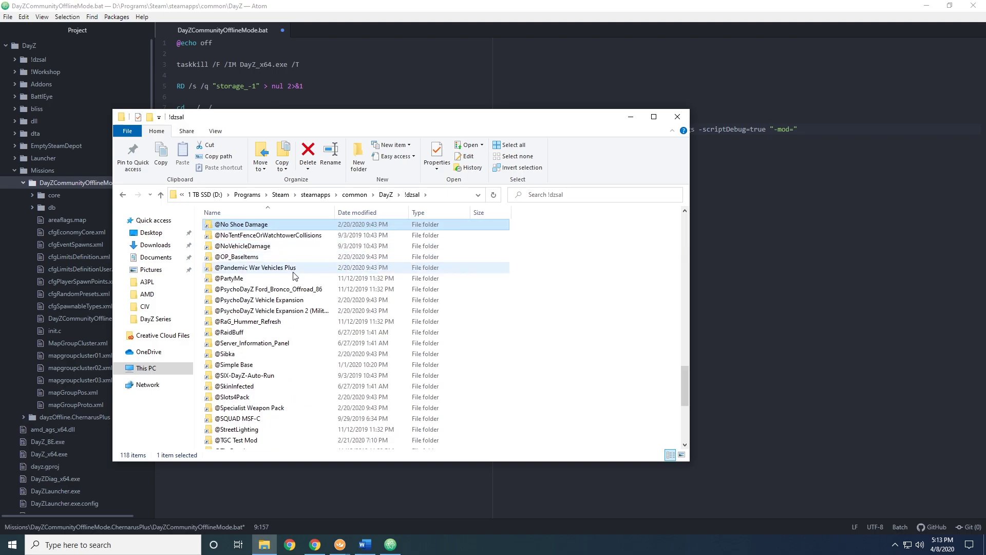
pyautogui.click(287, 245)
pyautogui.write('@b')
pyautogui.click(288, 246)
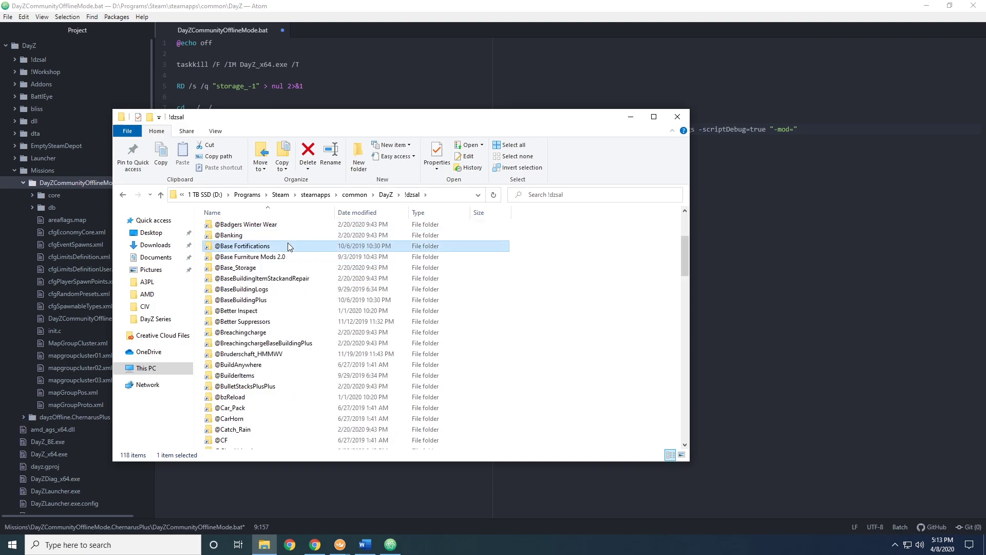
pyautogui.click(283, 300)
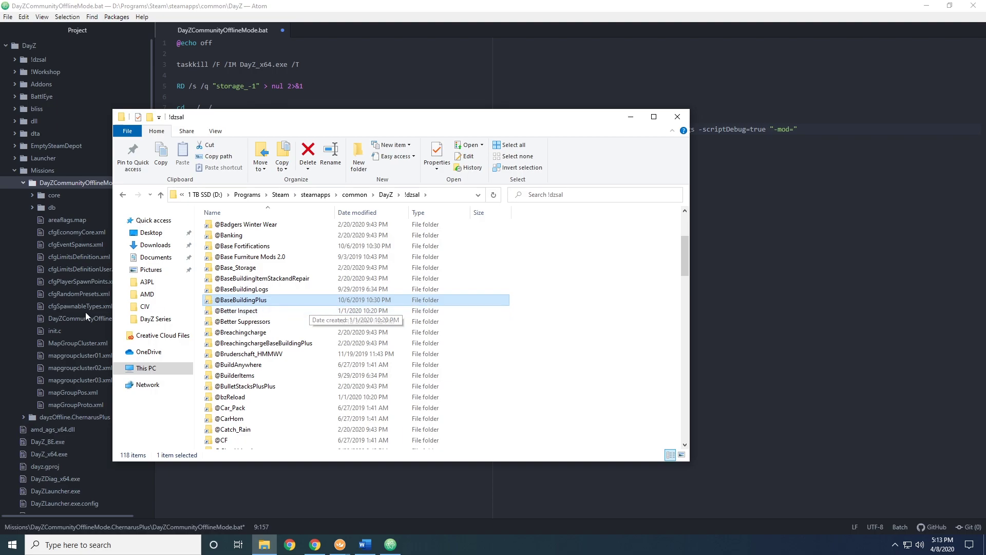
pyautogui.scroll(-1, 296, 416)
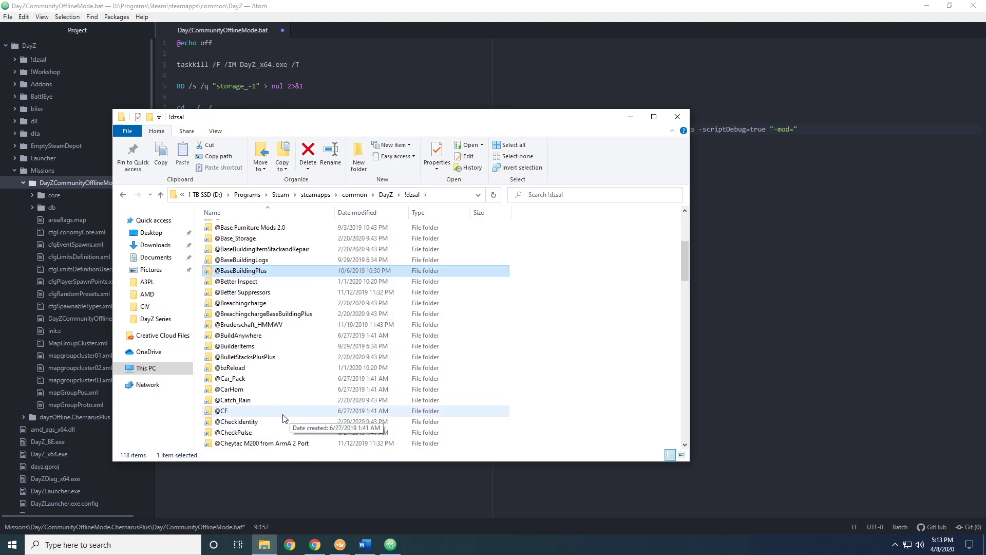
pyautogui.click(258, 413)
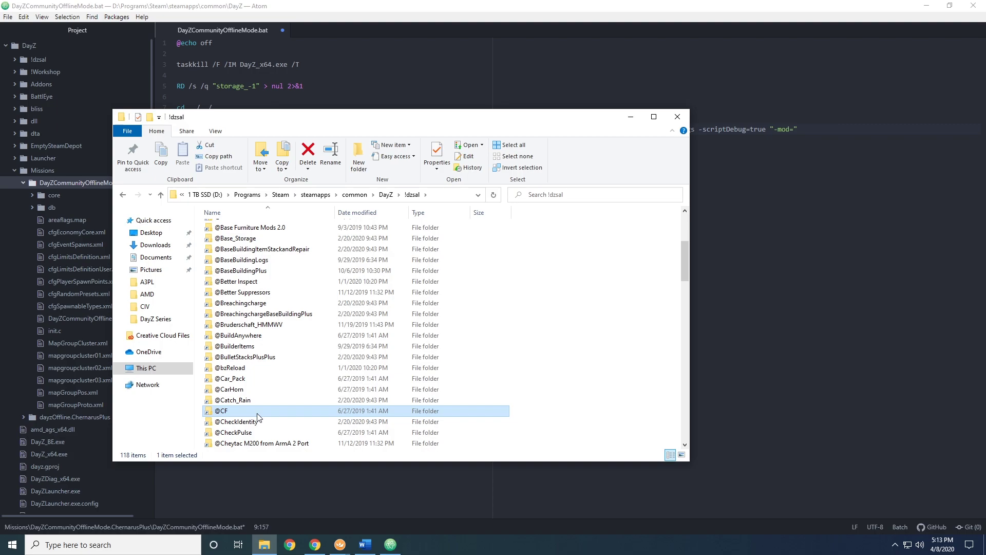
pyautogui.doubleClick(258, 416)
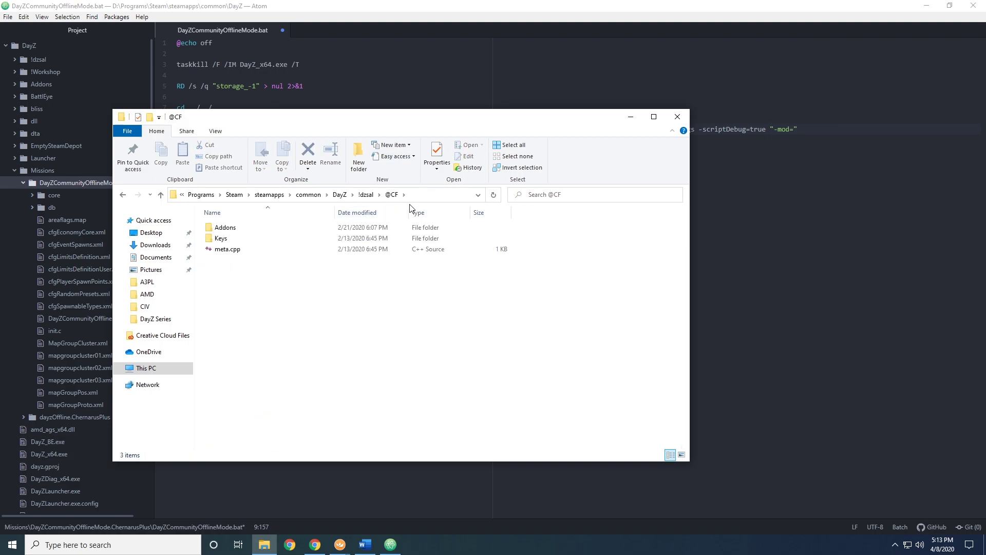
pyautogui.click(427, 196)
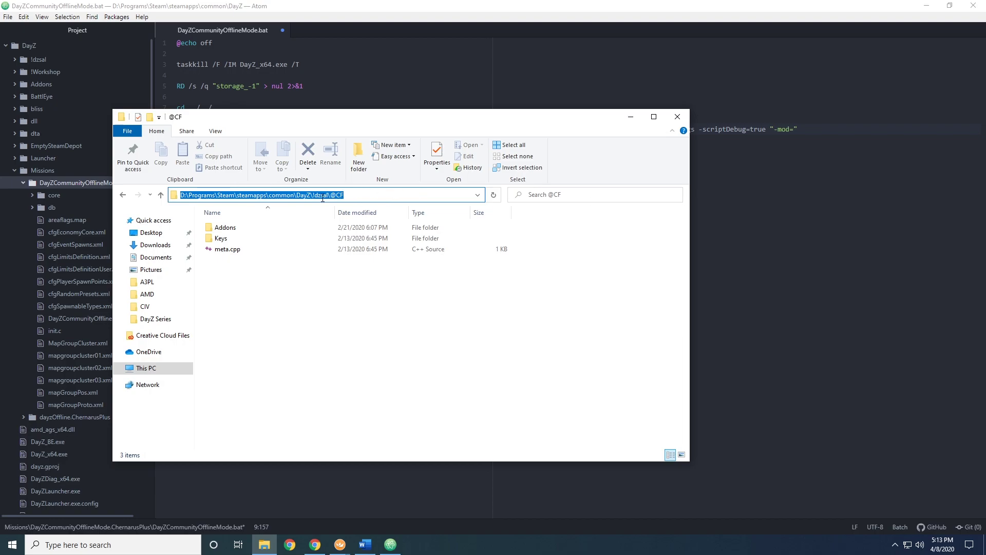
pyautogui.rightClick(374, 197)
pyautogui.click(377, 235)
pyautogui.click(799, 135)
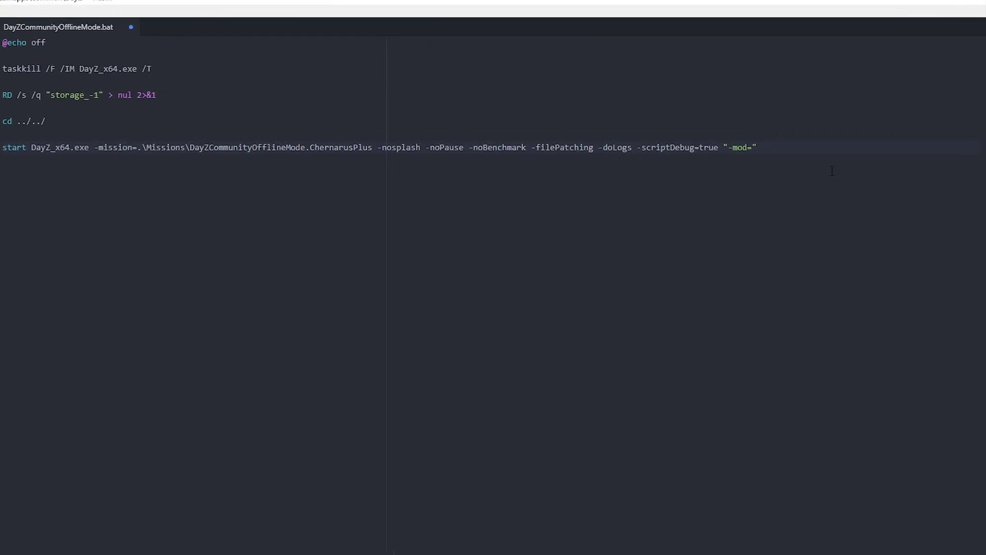
pyautogui.hotkey('ctrl', 'v')
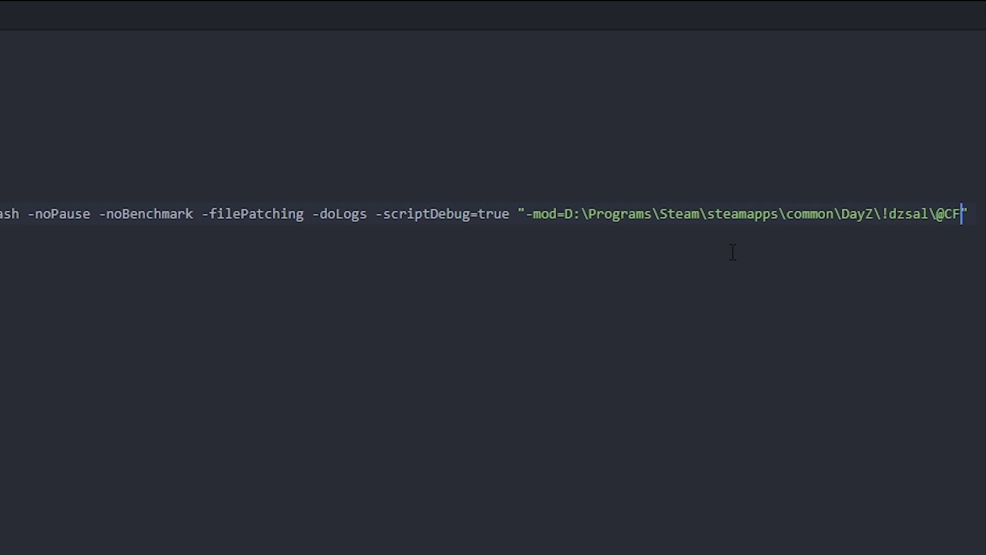
pyautogui.write(';')
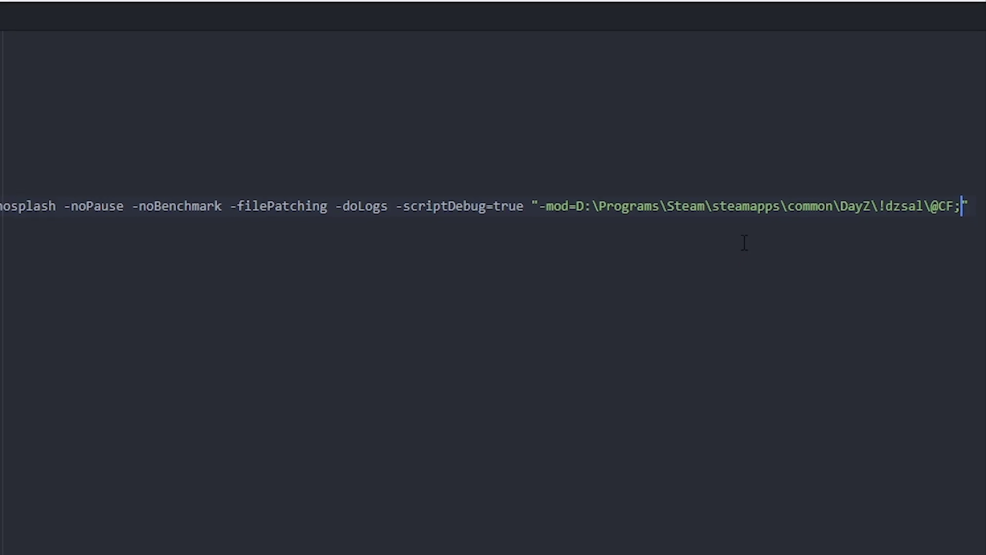
pyautogui.hotkey('alt', 'Tab')
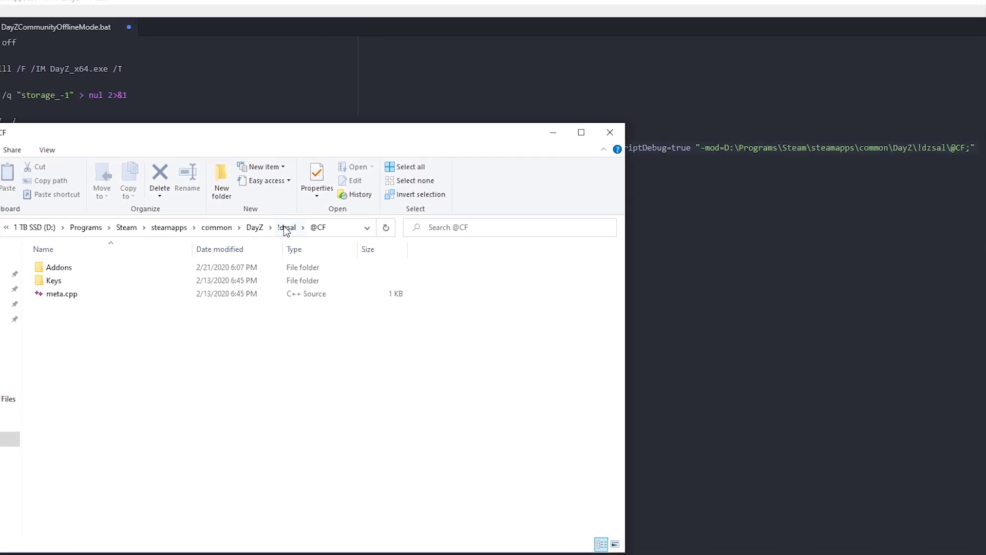
pyautogui.click(187, 253)
pyautogui.click(282, 239)
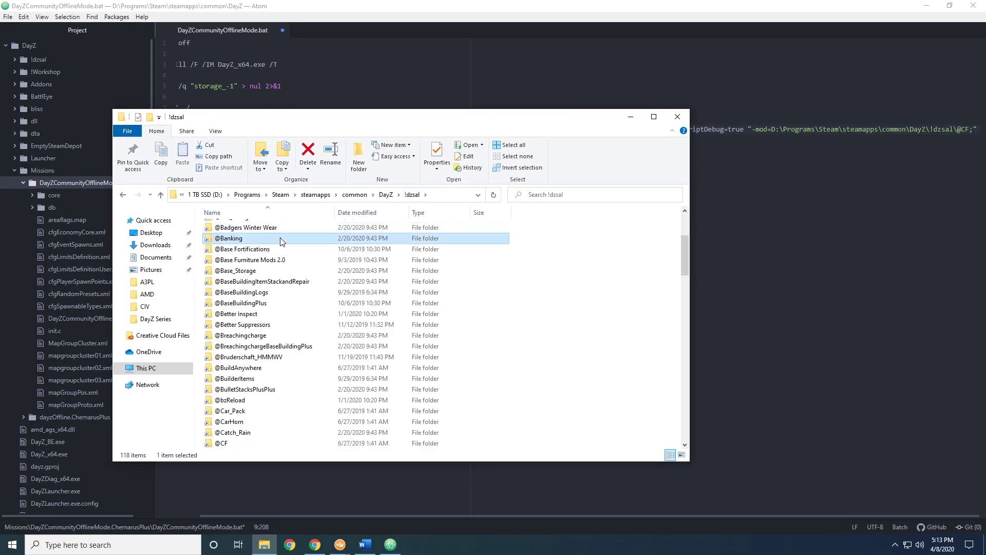
pyautogui.press('Down')
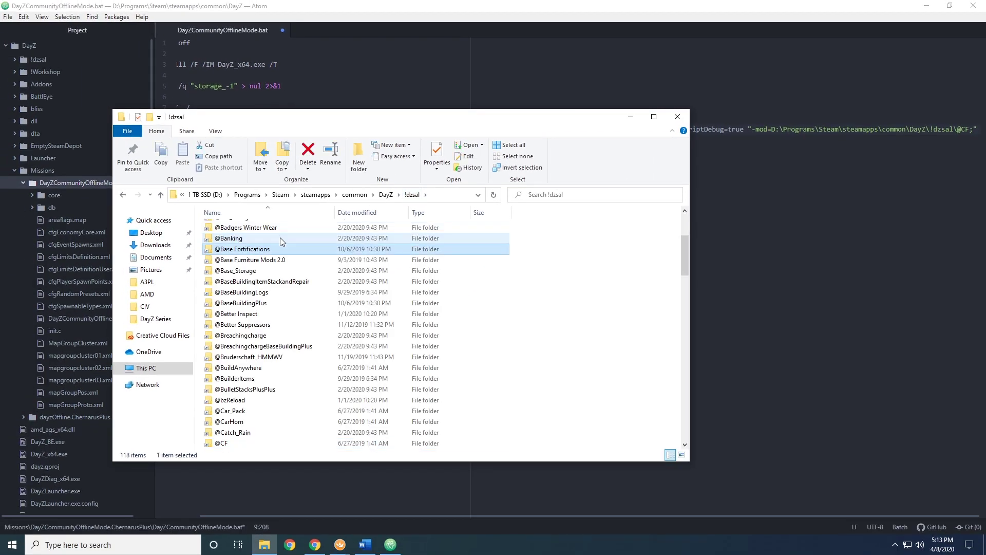
pyautogui.click(278, 338)
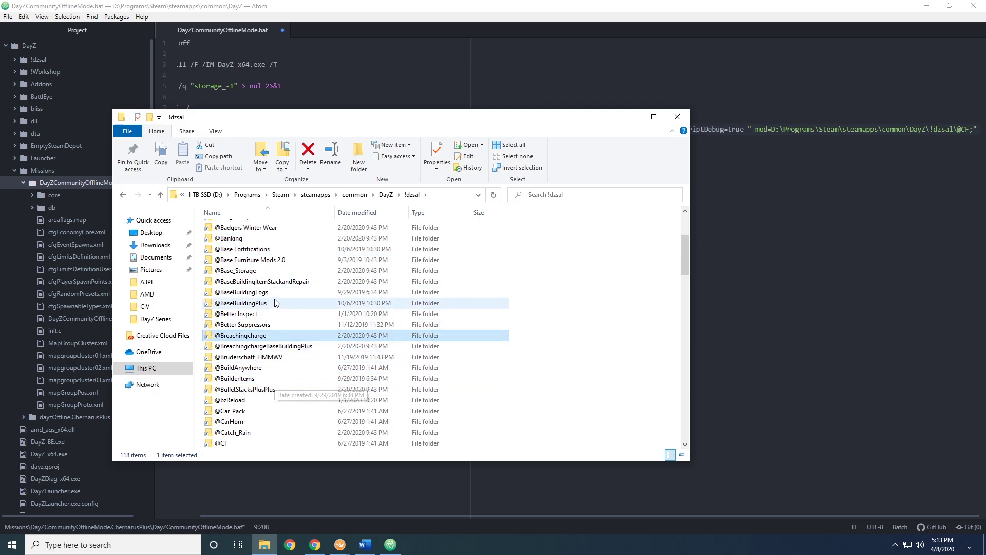
pyautogui.click(294, 306)
pyautogui.doubleClick(295, 306)
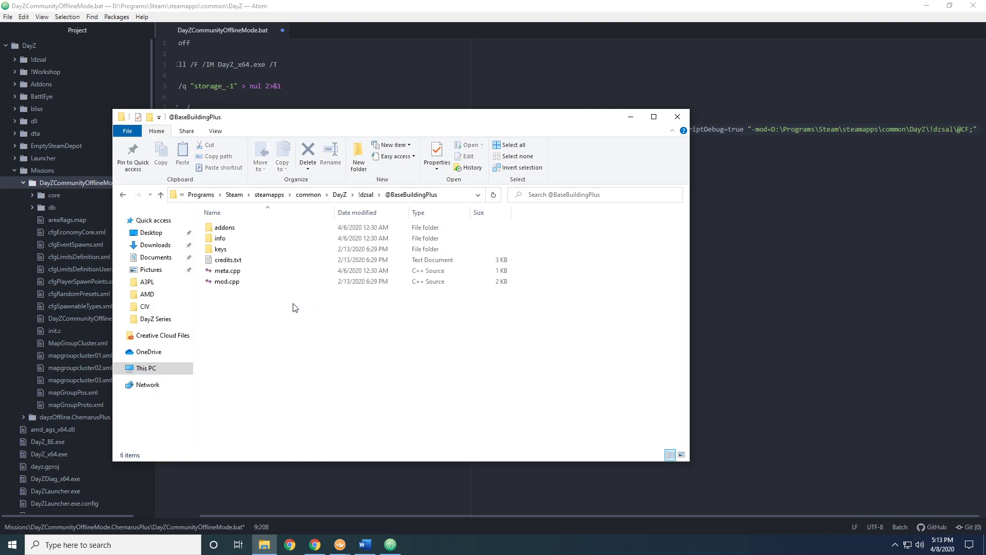
pyautogui.click(462, 195)
pyautogui.rightClick(435, 199)
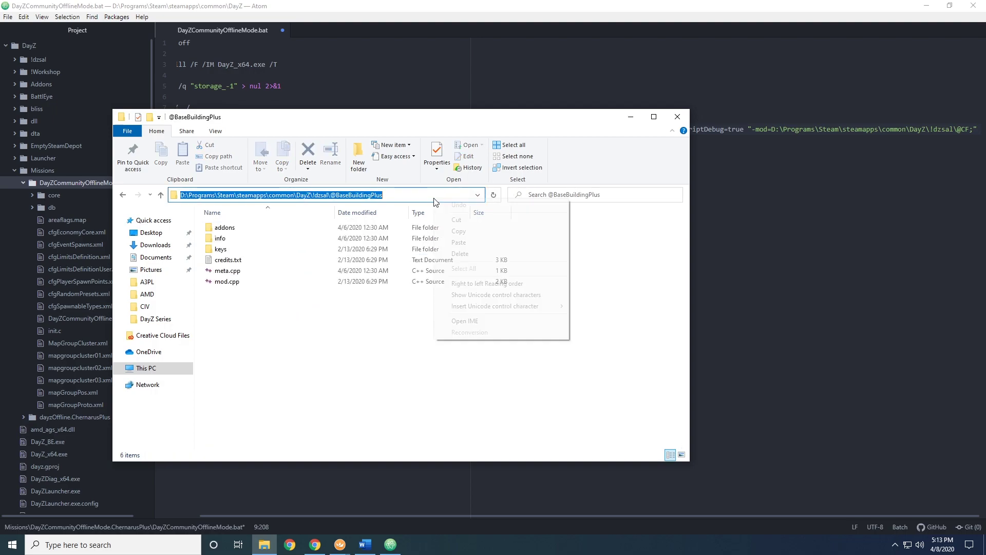
pyautogui.click(472, 231)
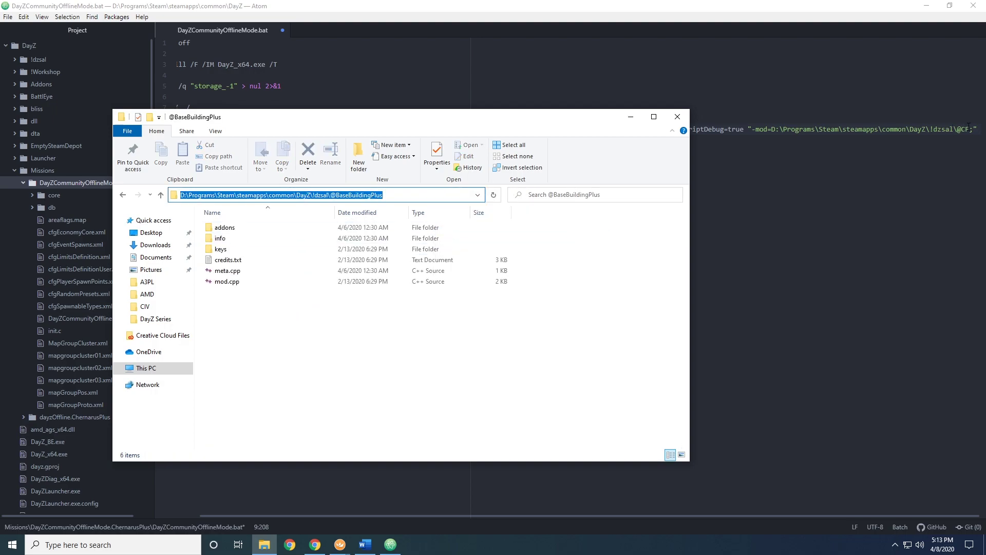
pyautogui.click(968, 128)
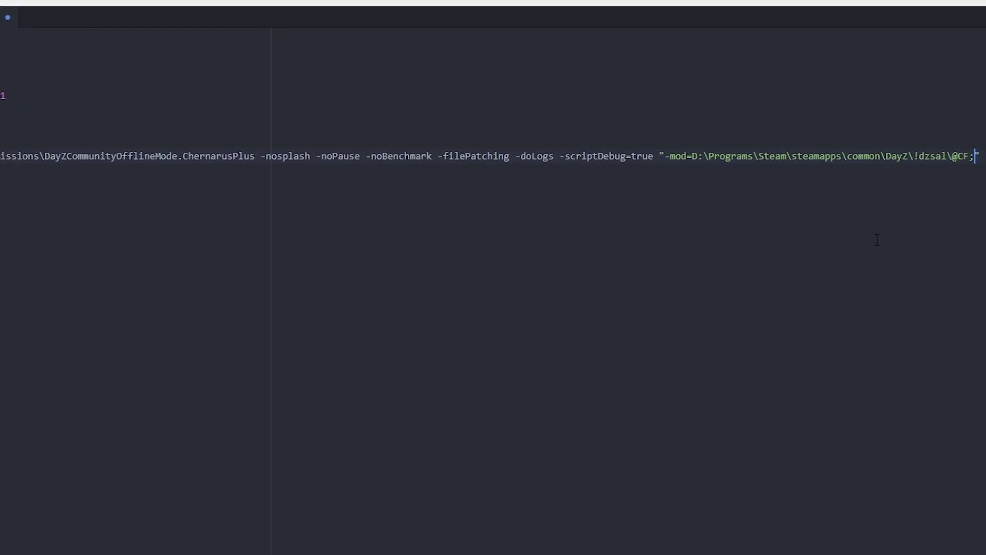
pyautogui.hotkey('ctrl', 'v')
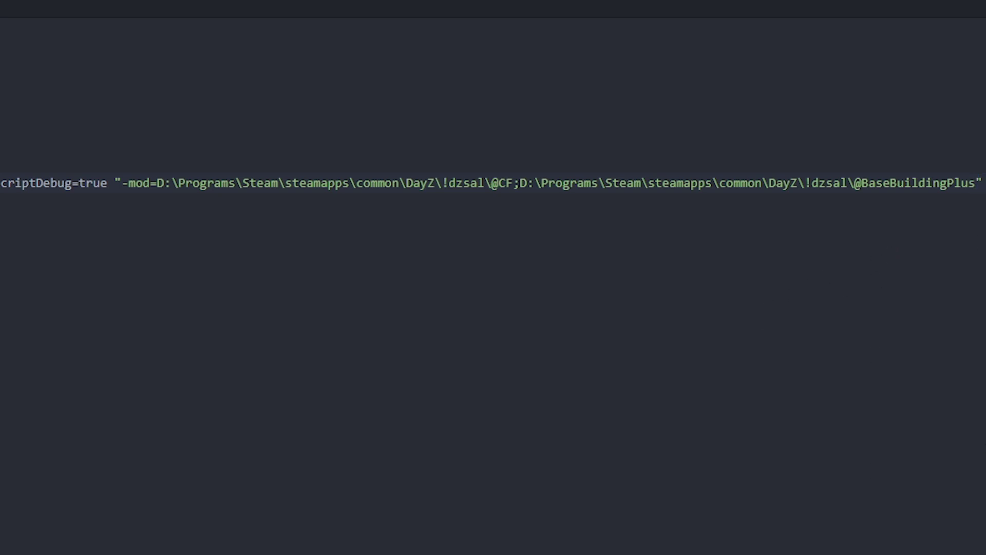
pyautogui.moveTo(981, 183); pyautogui.dragTo(116, 198)
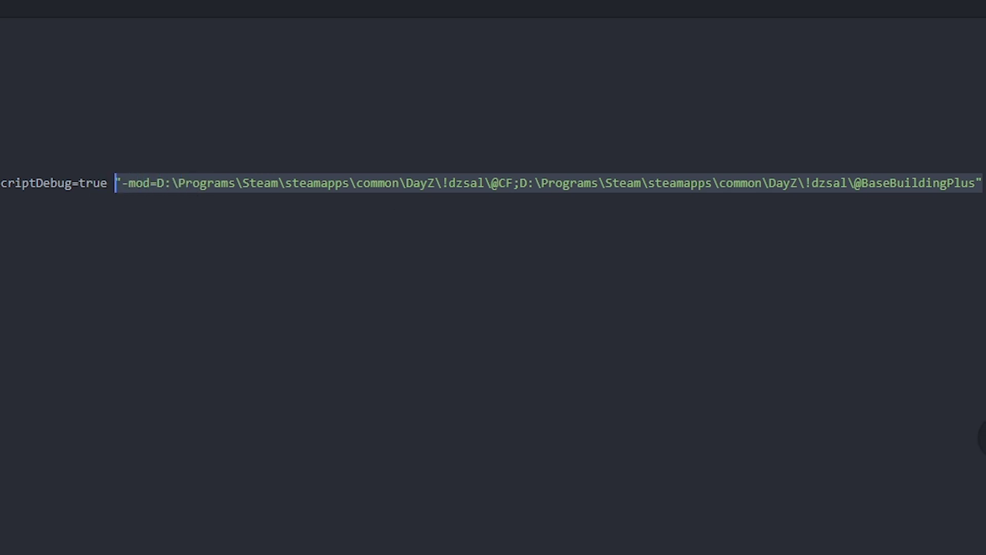
pyautogui.click(540, 191)
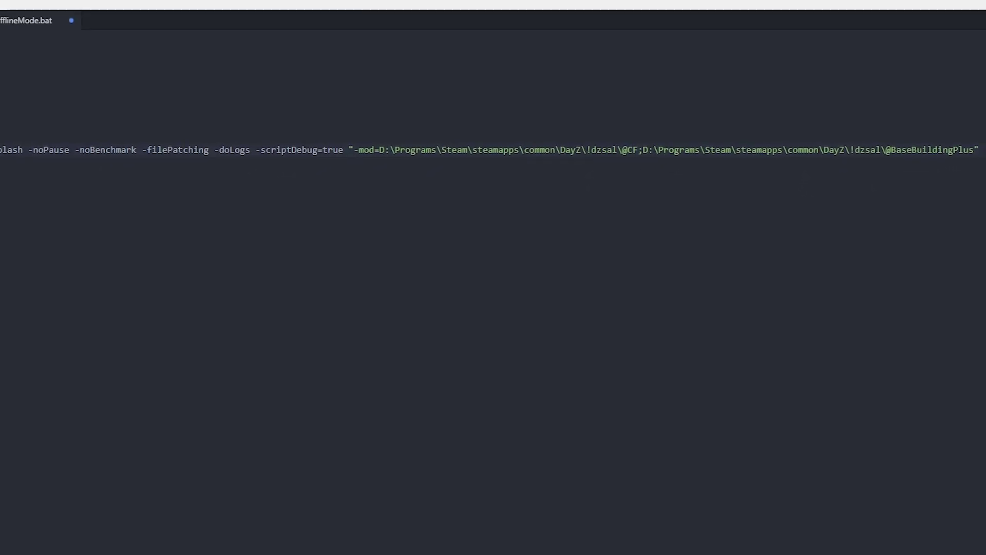
pyautogui.click(8, 16)
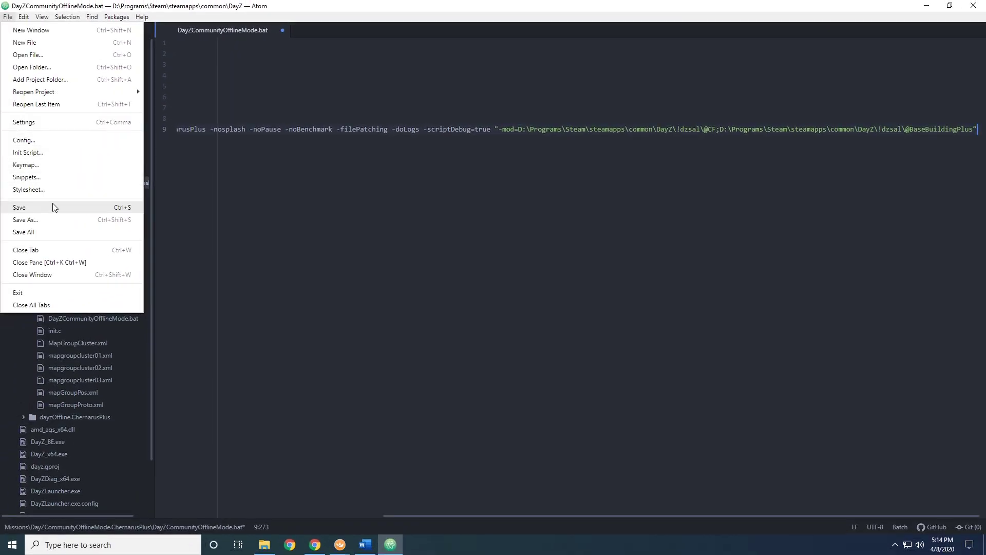
pyautogui.click(53, 204)
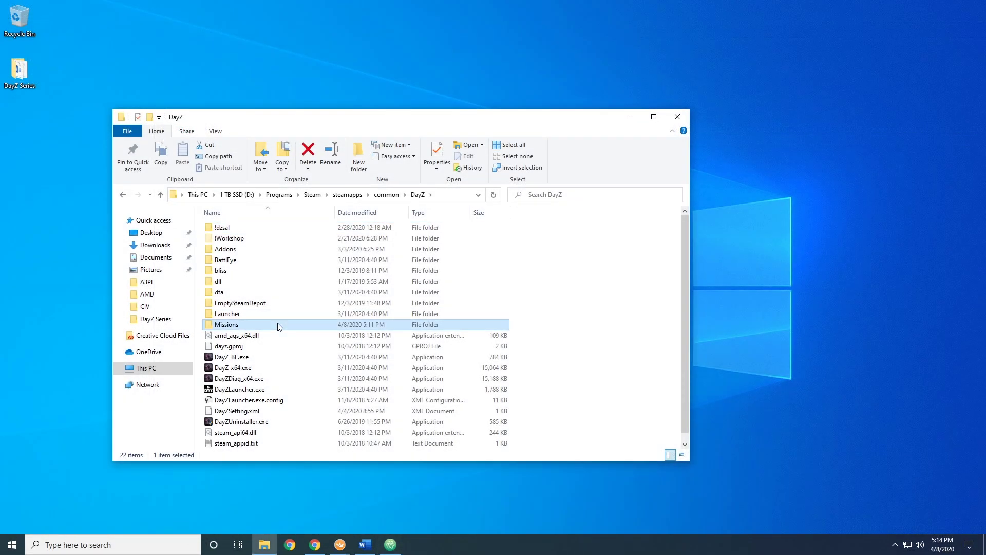
# Step: Run DayZCommunityOfflineMode.bat from the Missions > DayZCommunityOfflineMode.ChernarusPlus folder
pyautogui.doubleClick(279, 325)
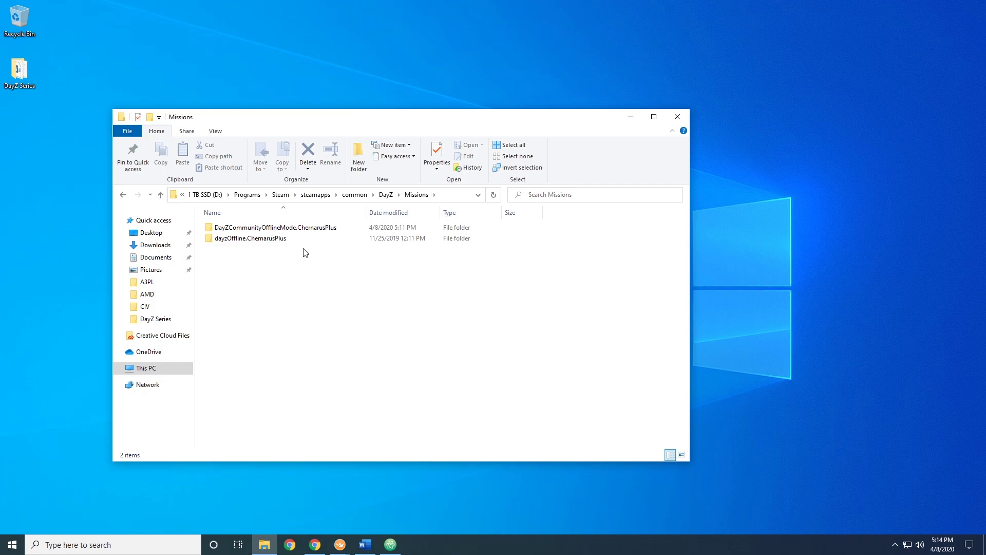
pyautogui.doubleClick(314, 231)
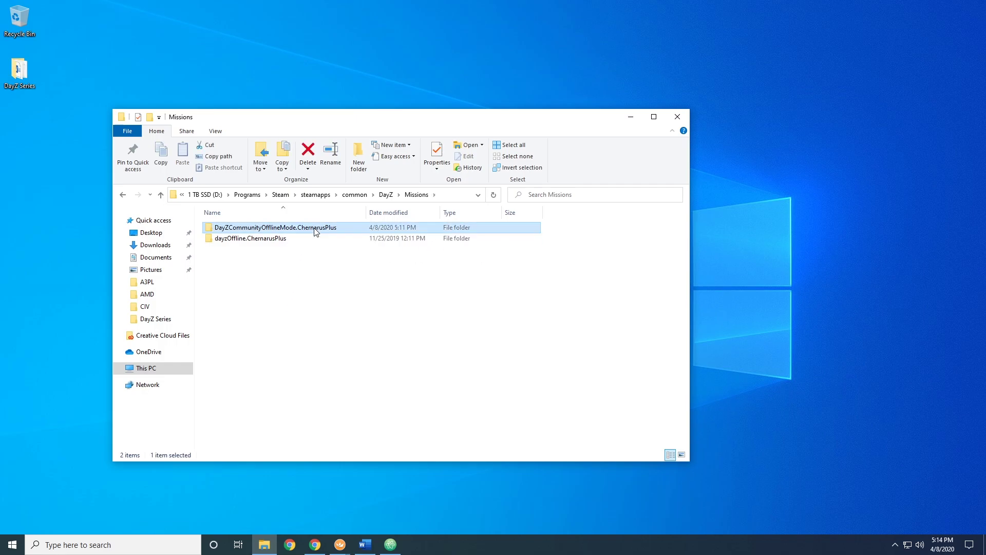
pyautogui.click(277, 336)
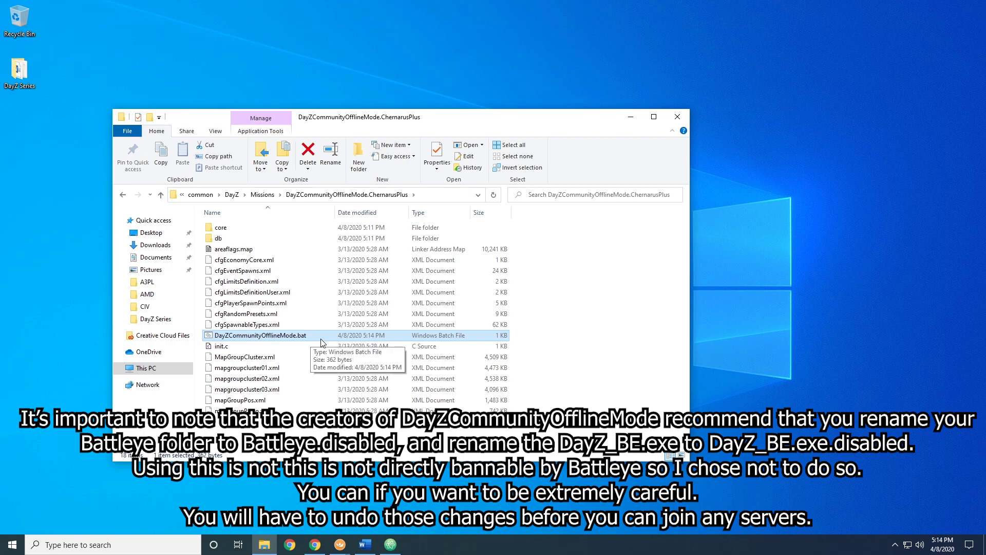
pyautogui.doubleClick(320, 338)
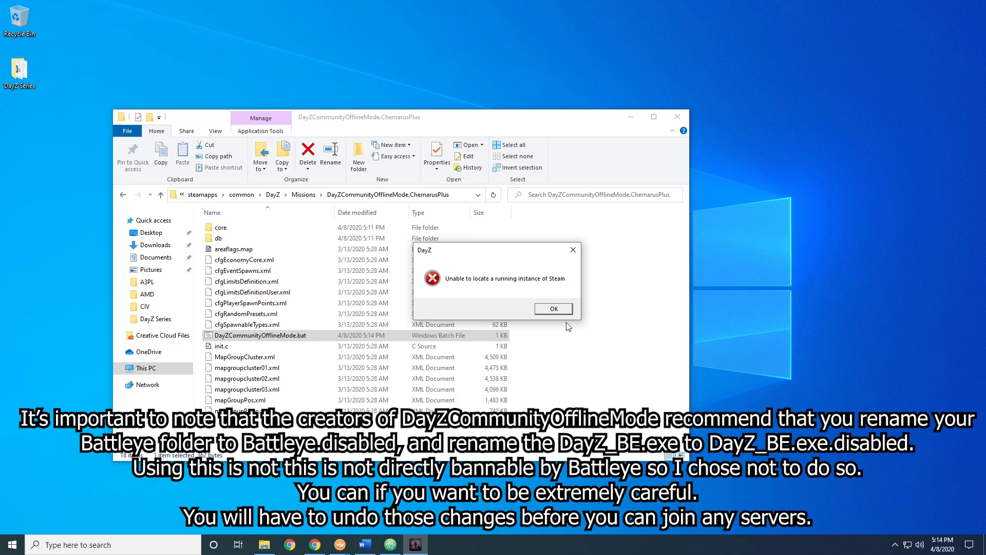
# Step: Dismiss the Steam-not-running error and launch Steam from the system search
pyautogui.click(554, 308)
pyautogui.press('super')
pyautogui.write('stea')
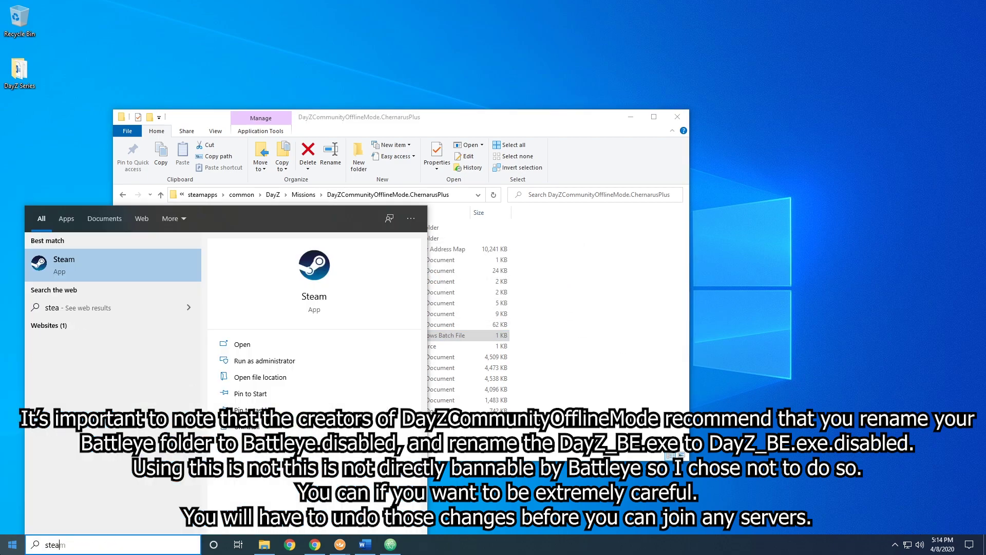
pyautogui.press('Return')
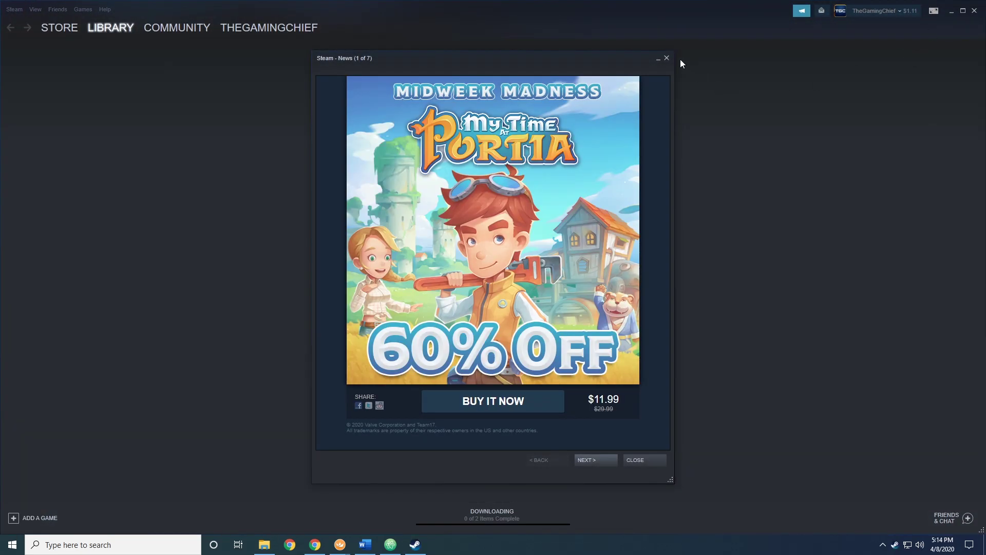
# Step: With Steam running, rerun DayZCommunityOfflineMode.bat and walk the character forward in the modded offline game
pyautogui.click(666, 57)
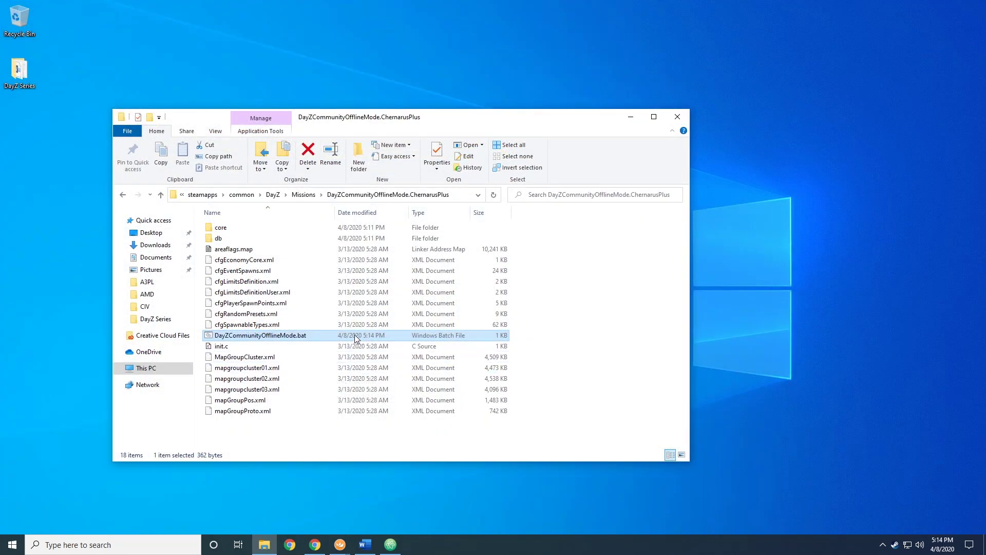
pyautogui.doubleClick(355, 334)
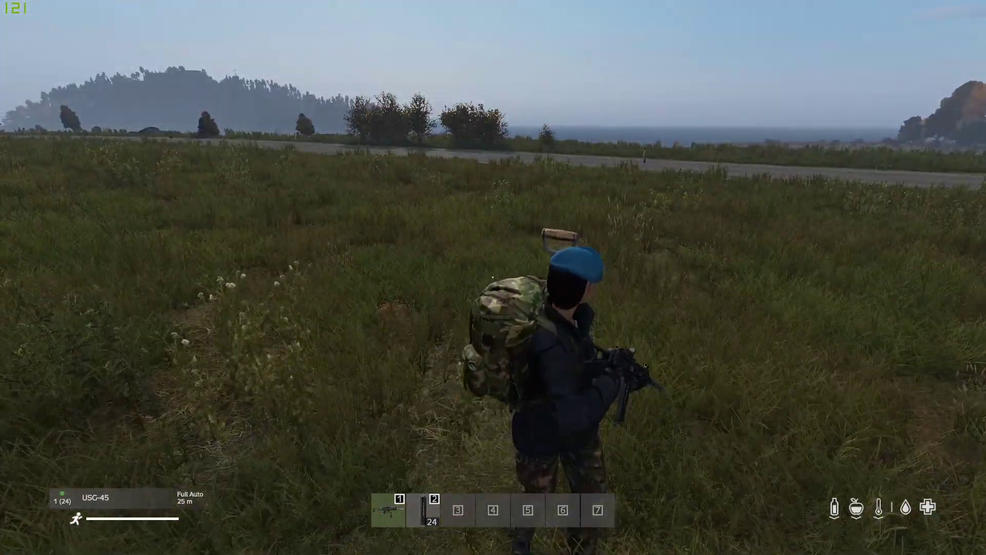
pyautogui.press('w')
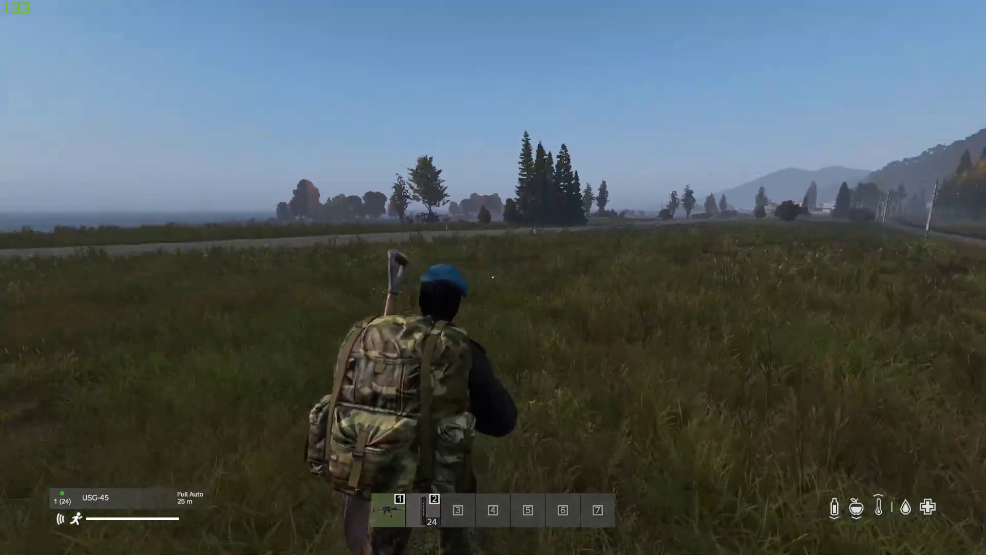
pyautogui.hotkey('alt', 'Tab')
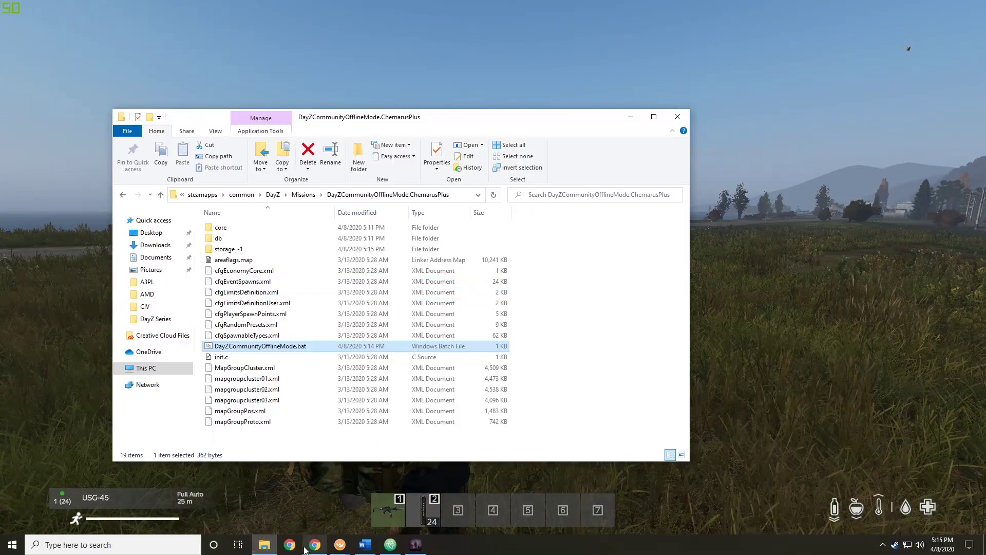
# Step: Return to the GitHub DayZCommunityOfflineMode README at its Controls and Object Editor Controls sections
pyautogui.click(307, 549)
pyautogui.scroll(-4, 211, 189)
pyautogui.scroll(-9, 308, 221)
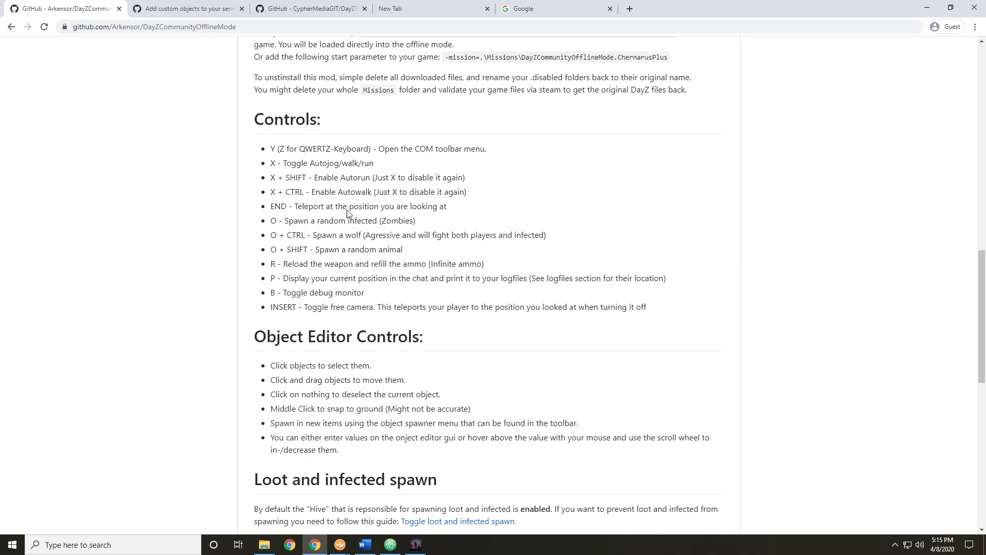
pyautogui.scroll(1, 347, 268)
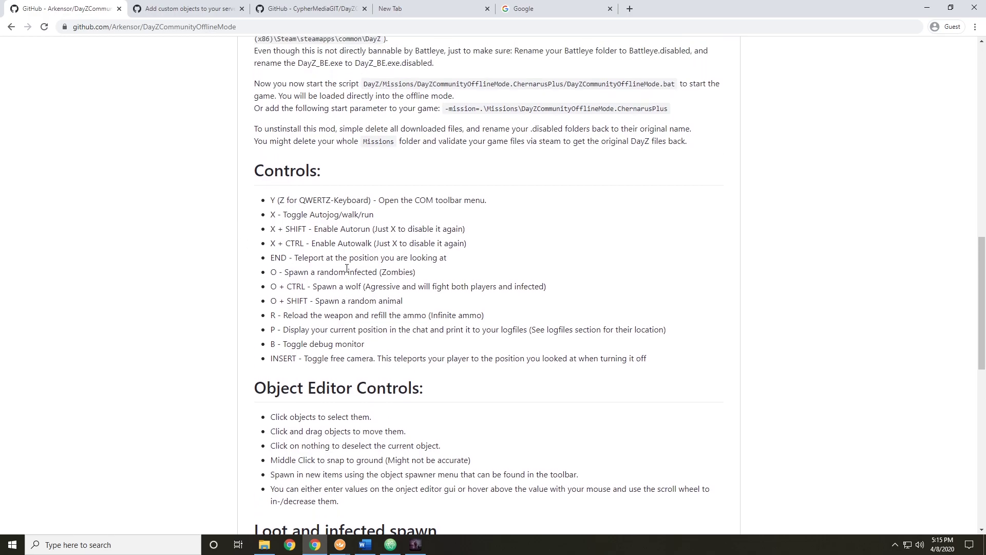